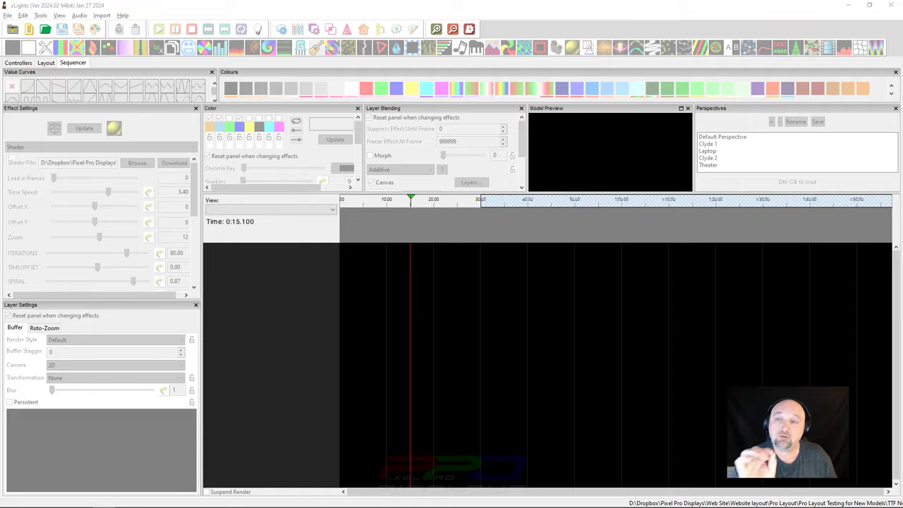
- Drag the Firefox window with the Pixabay Rock It page over xLights
left_click_drag(902, 23, 307, 19)
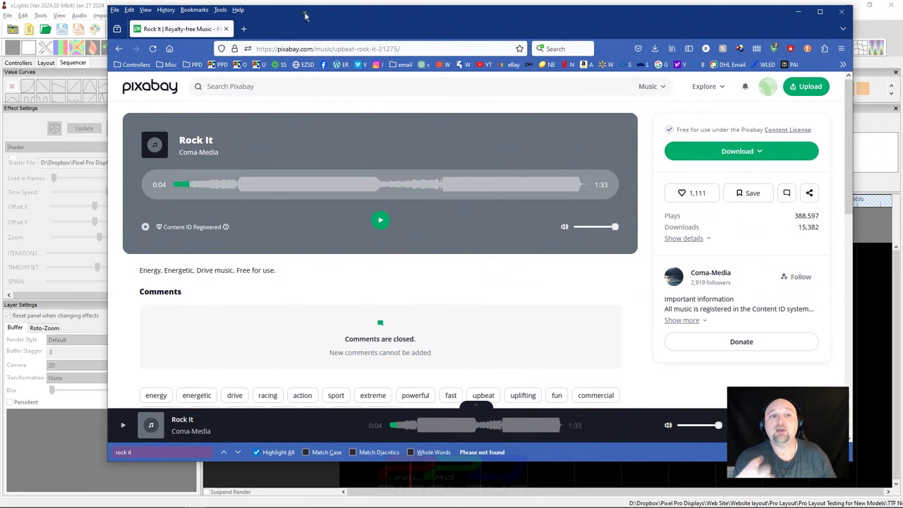
- Minimize the Pixabay browser window so the empty xLights sequencer shows again
key("super+Down")
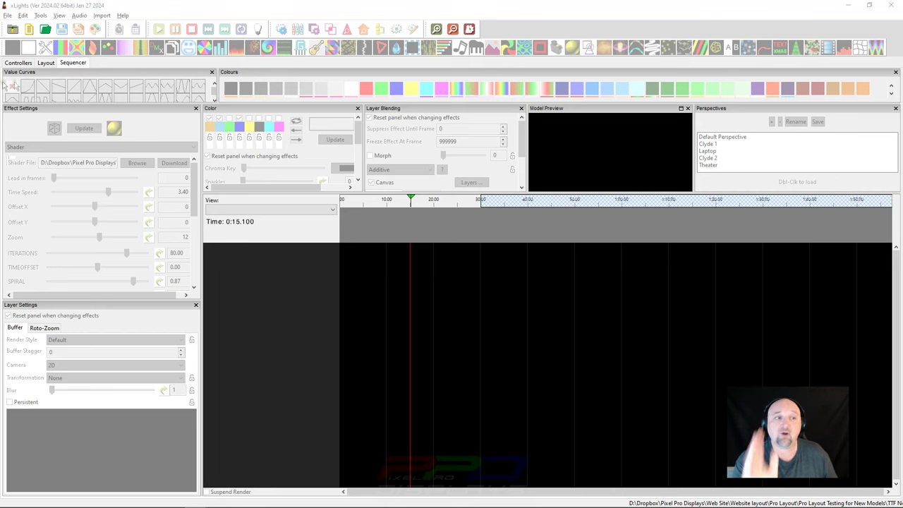
- Start a new musical sequence using Coma-Media - Rock It from the TTF New Sequence folder
left_click(54, 64)
left_click(73, 63)
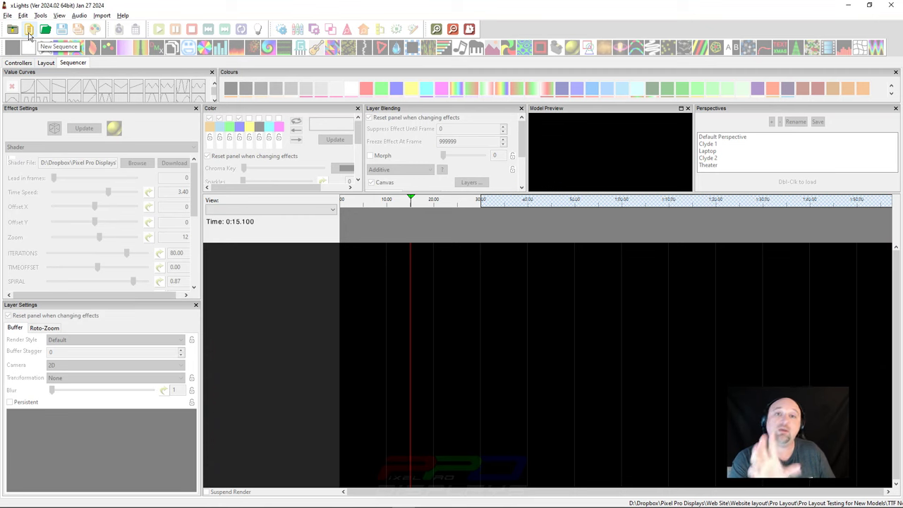
left_click(28, 33)
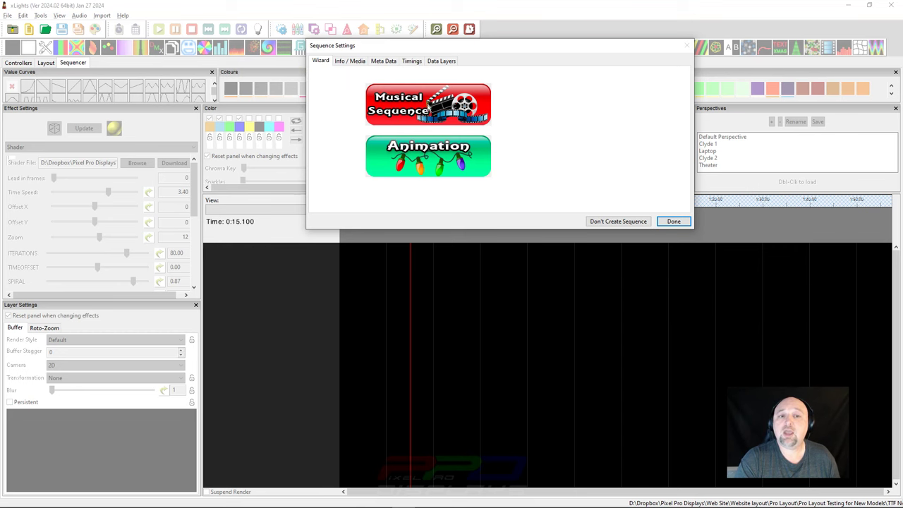
left_click(437, 106)
left_click_drag(446, 61, 361, 53)
left_click(199, 161)
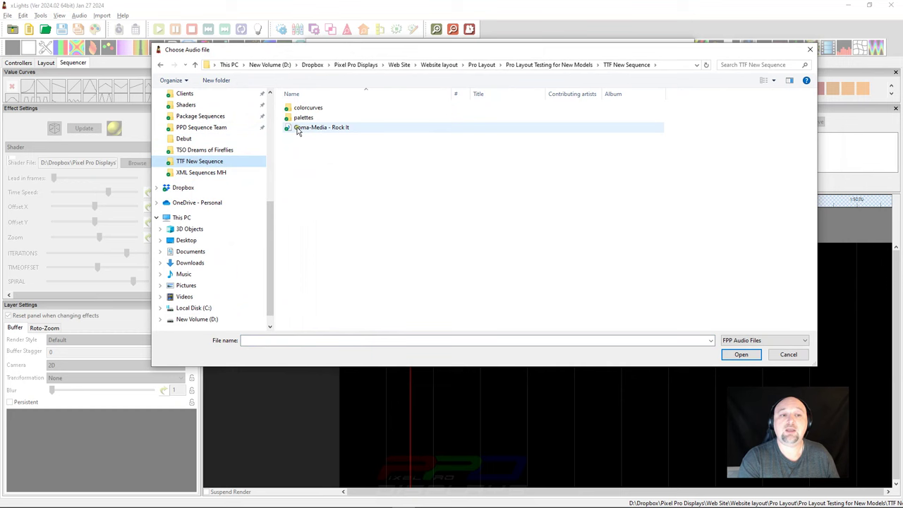
left_click(318, 129)
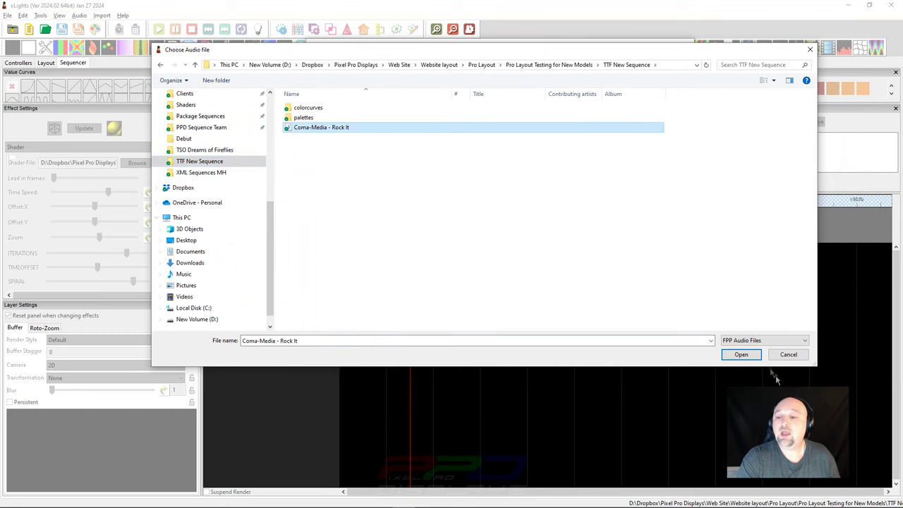
left_click(740, 355)
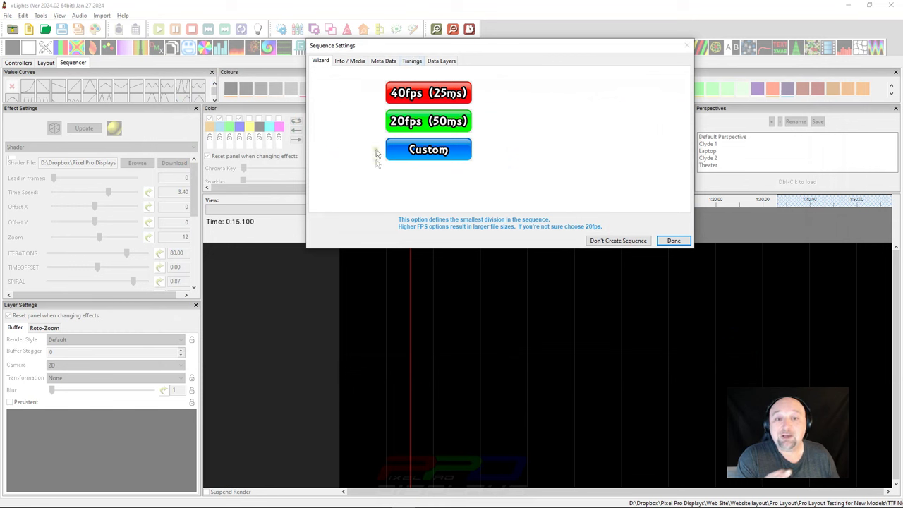
- Set the sequence timing to 20fps and finish the new sequence setup
left_click(402, 122)
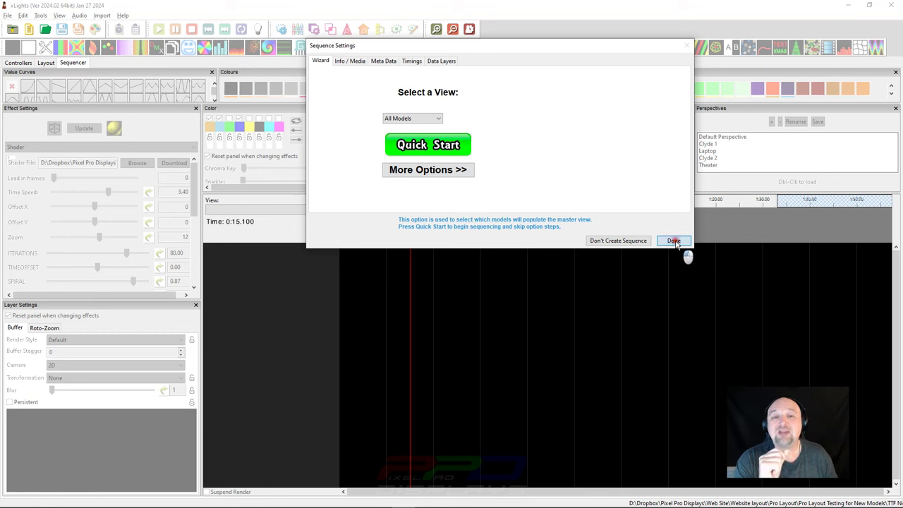
left_click(536, 170)
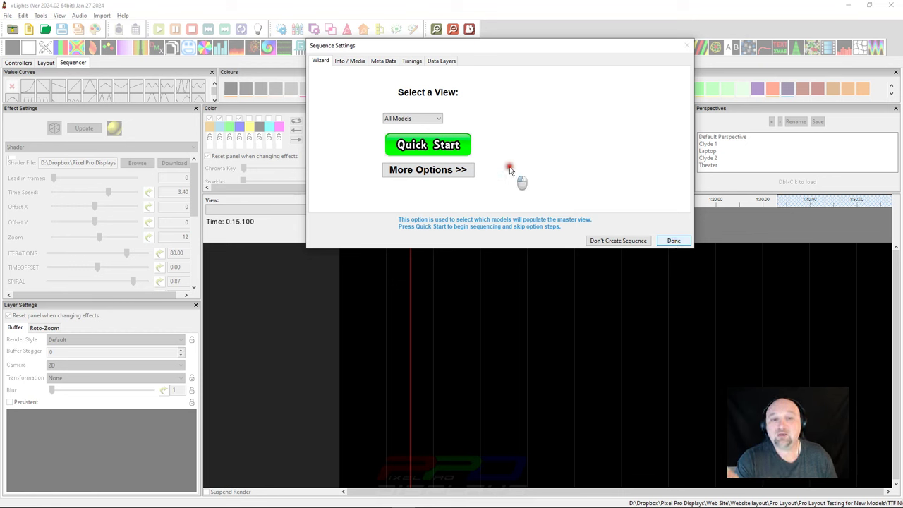
left_click(675, 240)
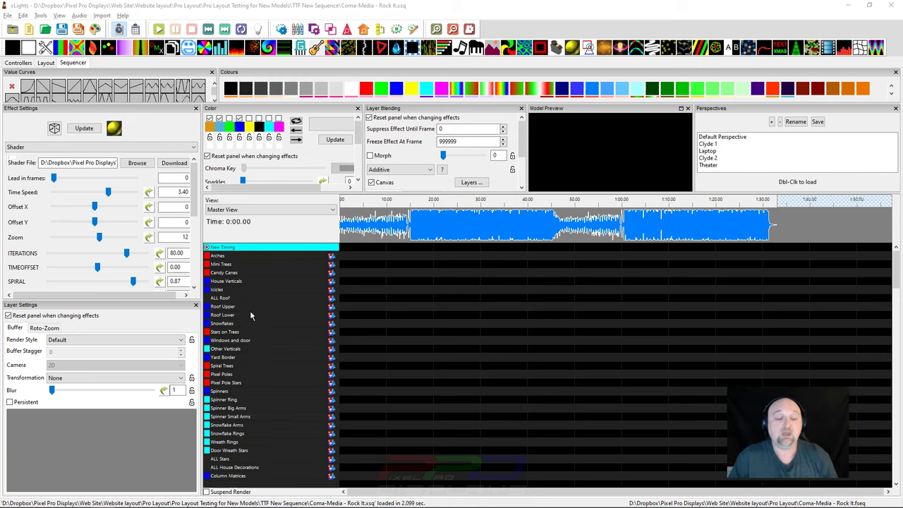
- Open the Display Elements manager from the toolbar once the Rock It sequence loads
left_click(380, 31)
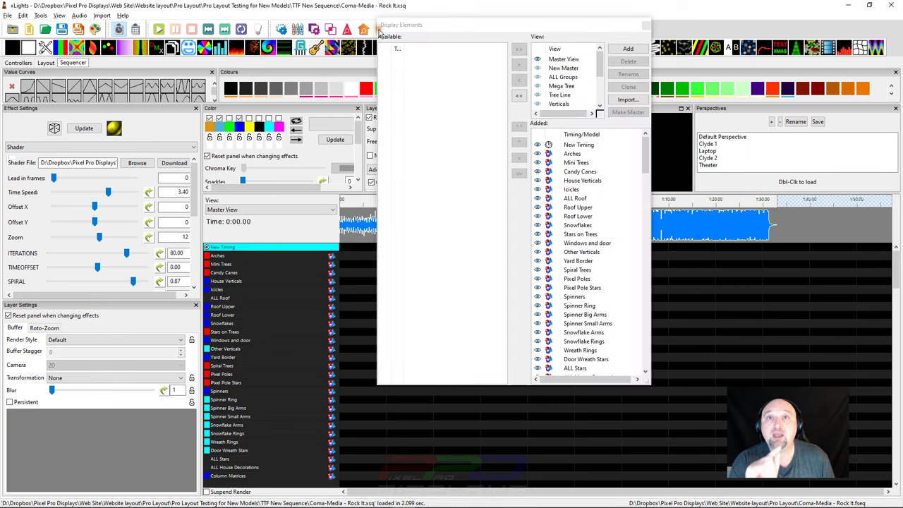
- Switch the sequencer's active view from Master View to New Master in Display Elements
left_click(557, 68)
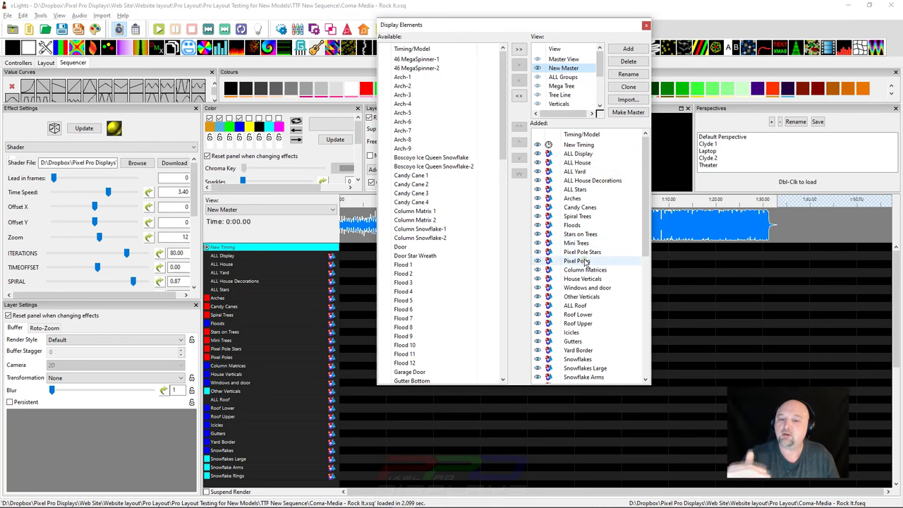
scroll(586, 262, "down", 9)
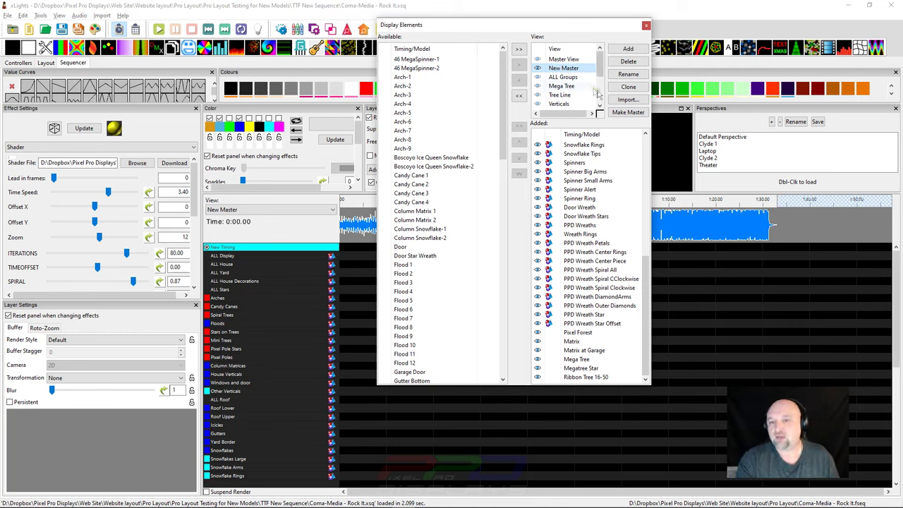
left_click(621, 112)
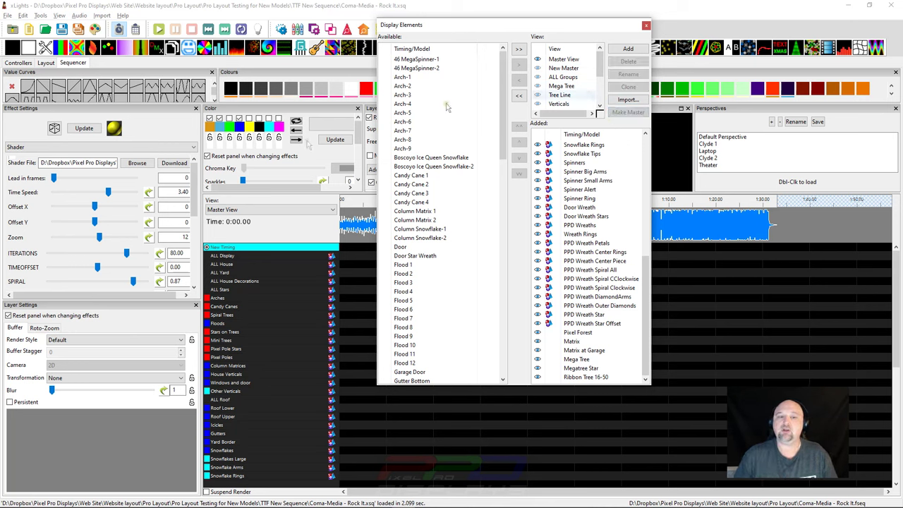
left_click(546, 60)
left_click(550, 60)
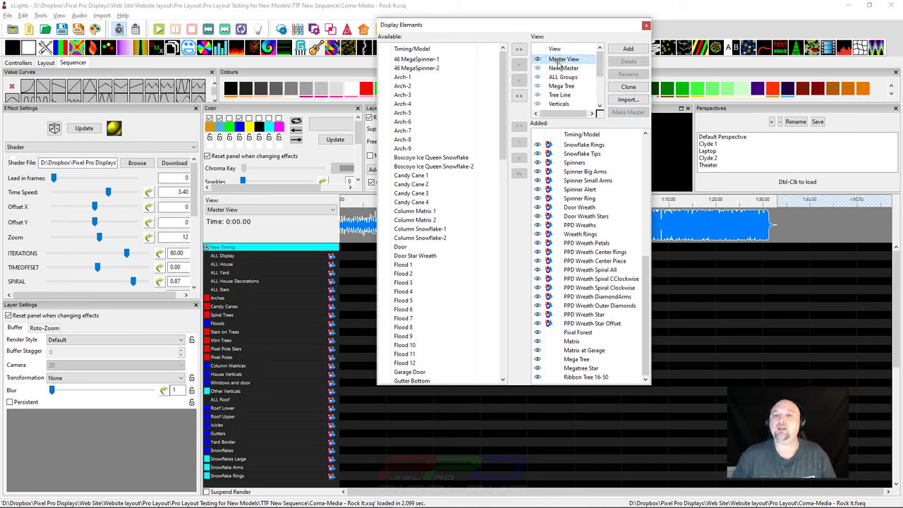
left_click(242, 211)
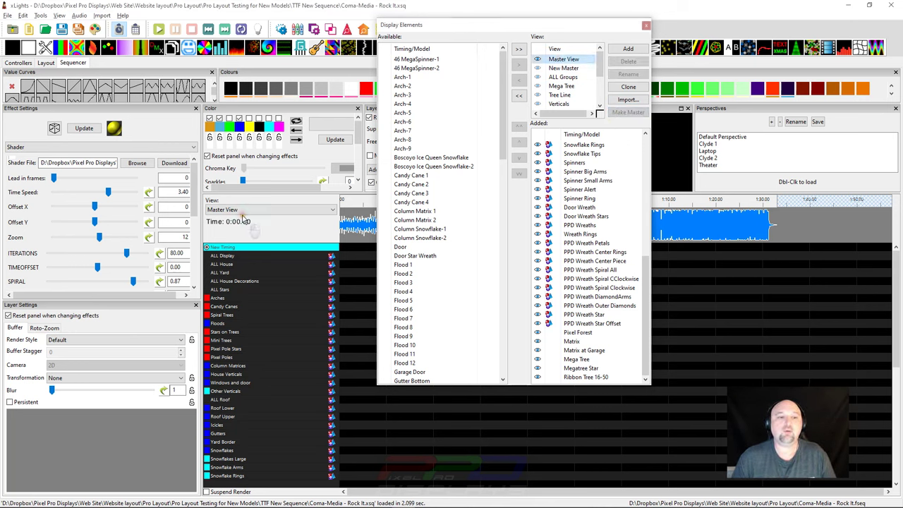
left_click(236, 219)
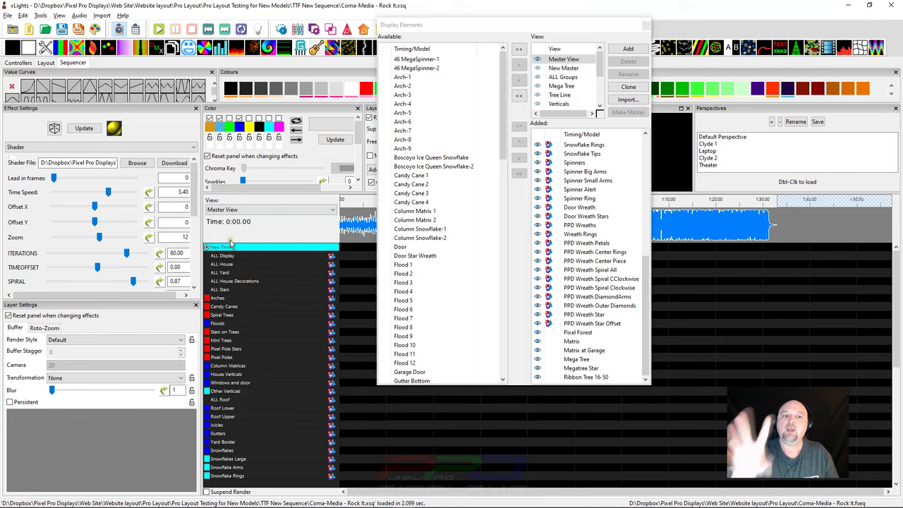
left_click(568, 69)
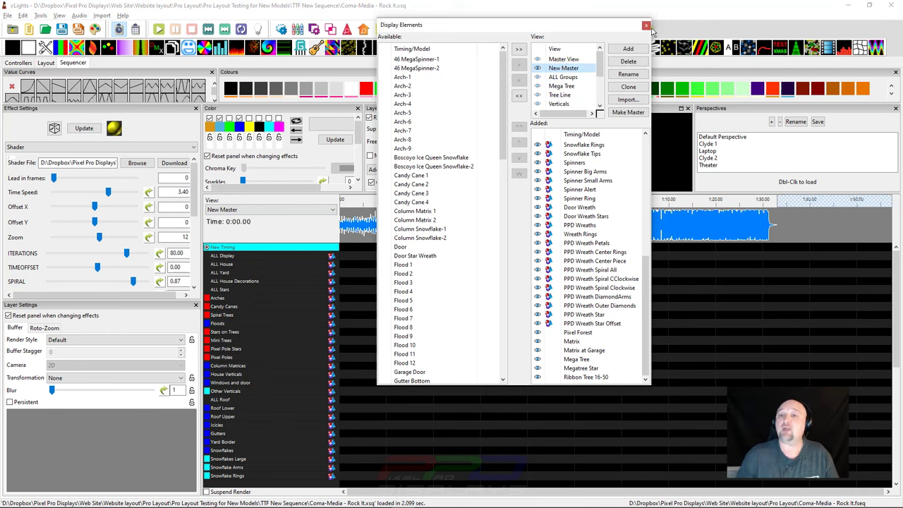
- Close Display Elements and audition play positions at 0:14.7, 0:51.3 and 0:24.3
left_click(645, 25)
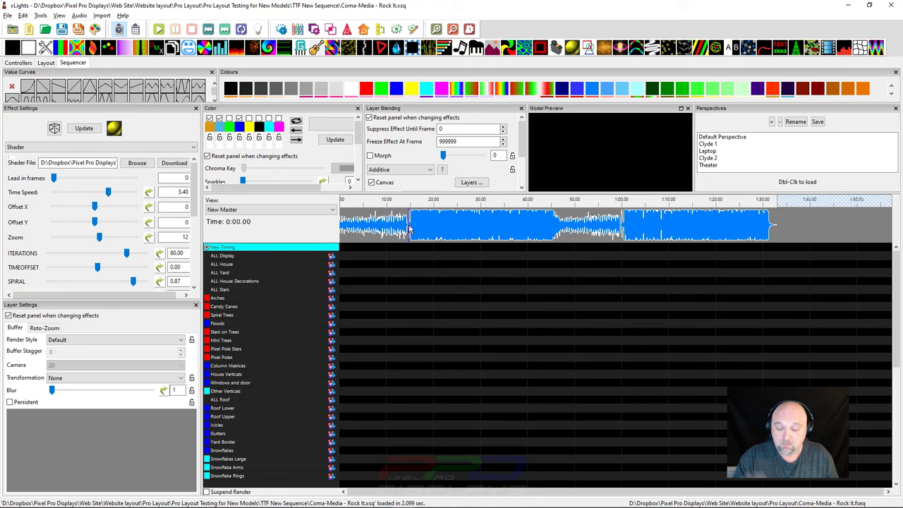
left_click(409, 227)
left_click(581, 227)
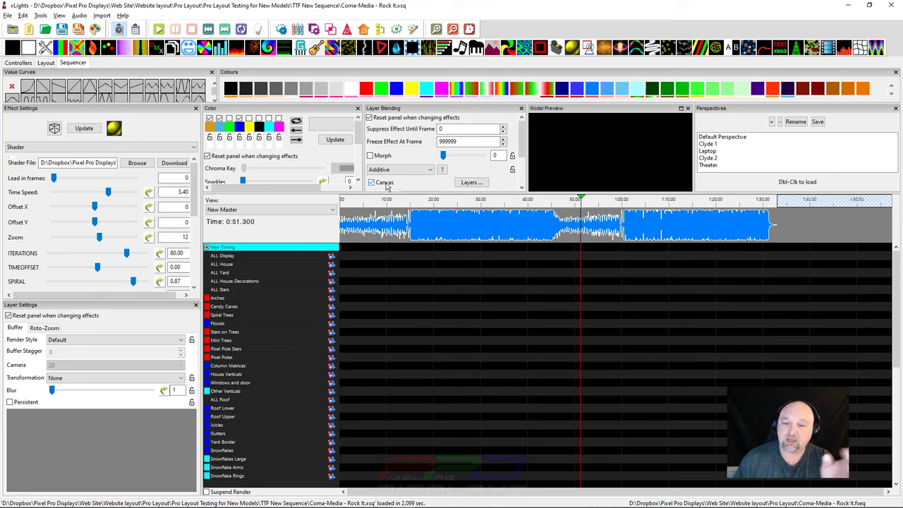
left_click(453, 226)
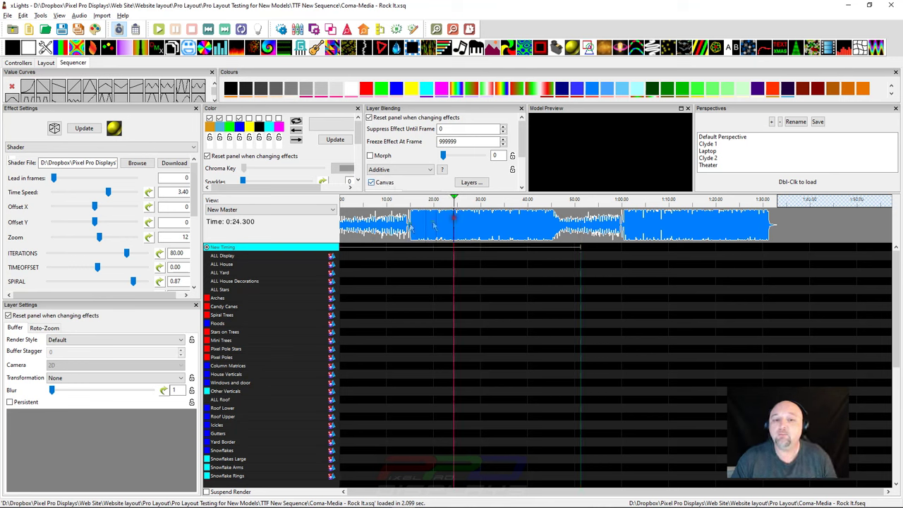
- Select audio ranges near the song start to locate a section break around 0:15.2
left_click(346, 224)
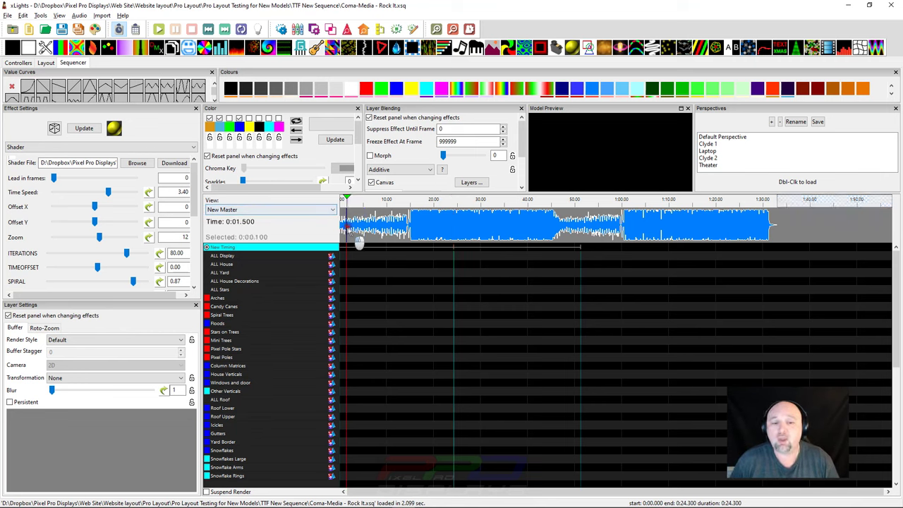
left_click_drag(359, 241, 739, 205)
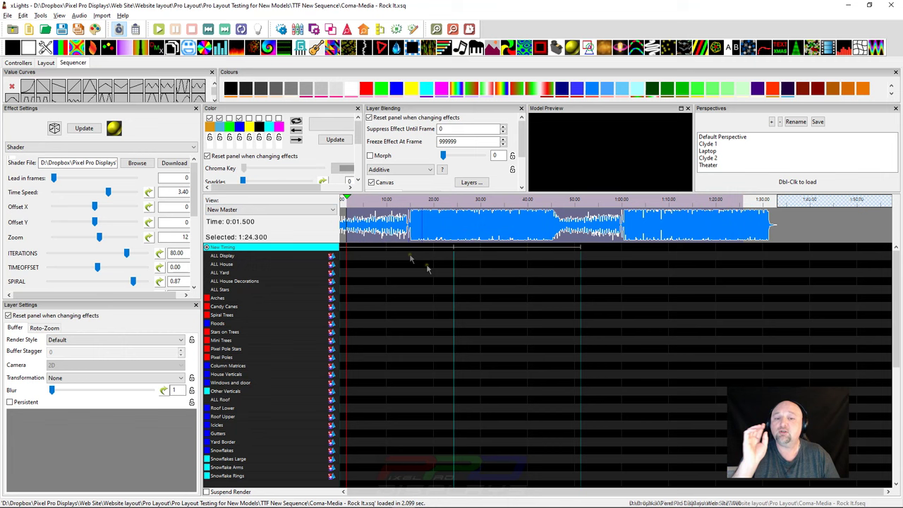
left_click_drag(396, 225, 372, 224)
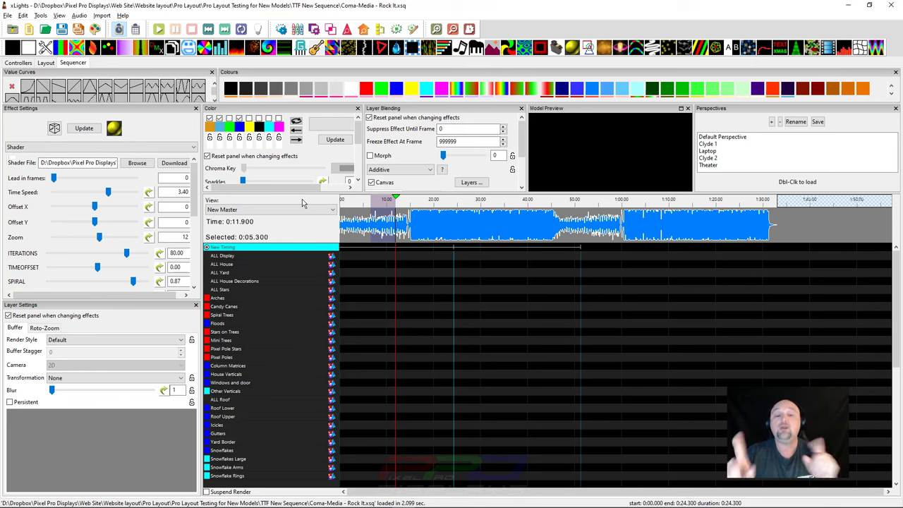
left_click(343, 226)
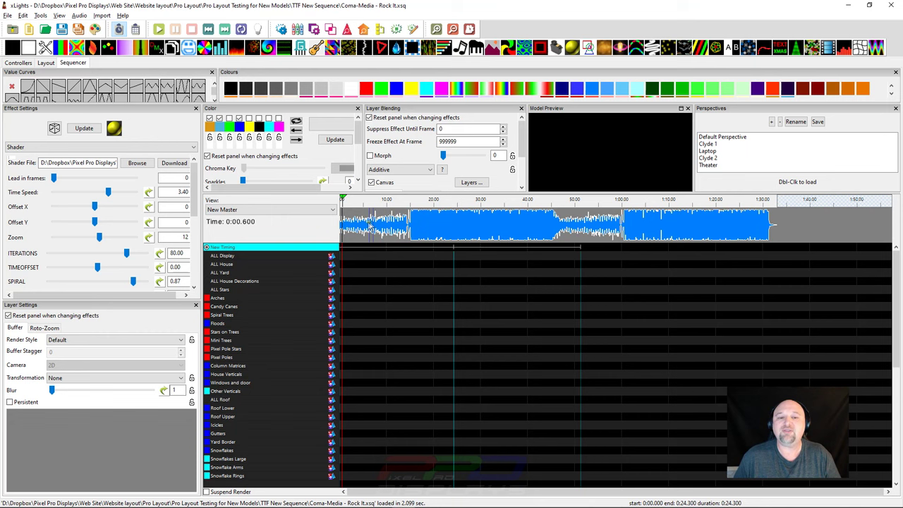
left_click_drag(413, 232, 533, 243)
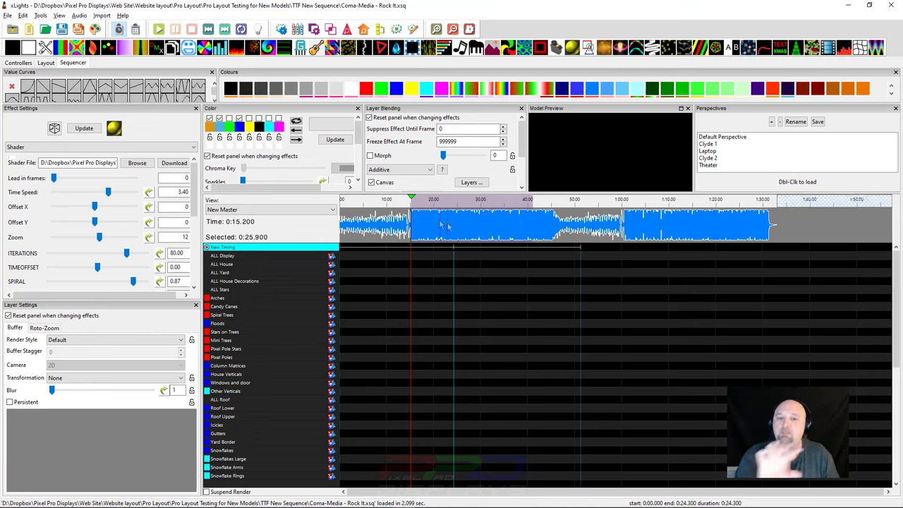
scroll(432, 238, "up", 1)
scroll(432, 237, "up", 2)
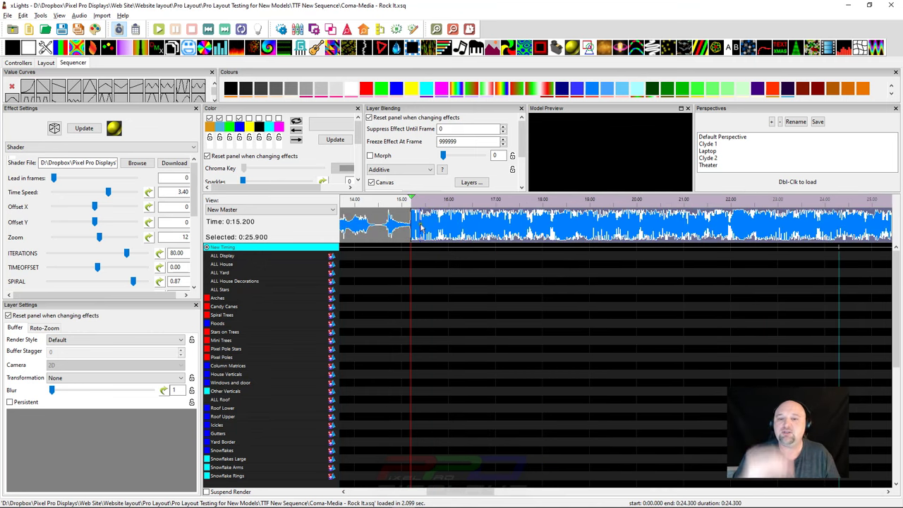
scroll(490, 240, "down", 3)
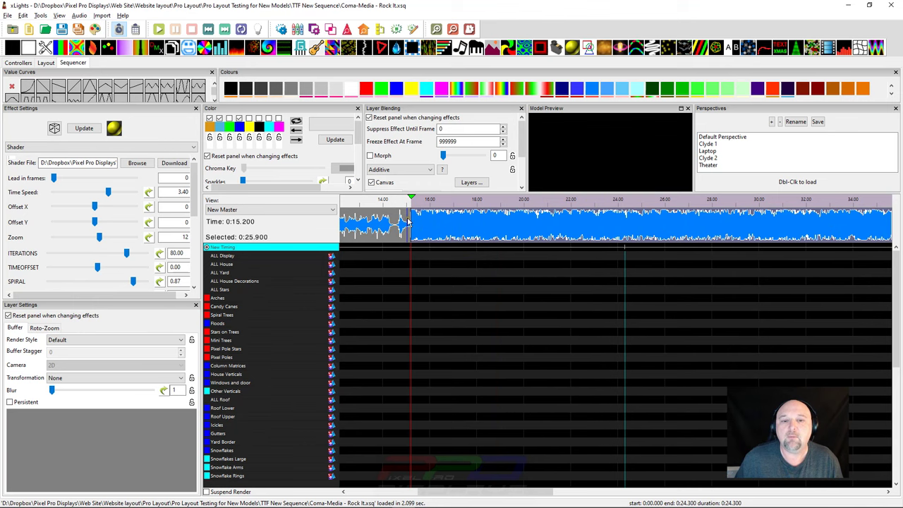
scroll(582, 224, "down", 3)
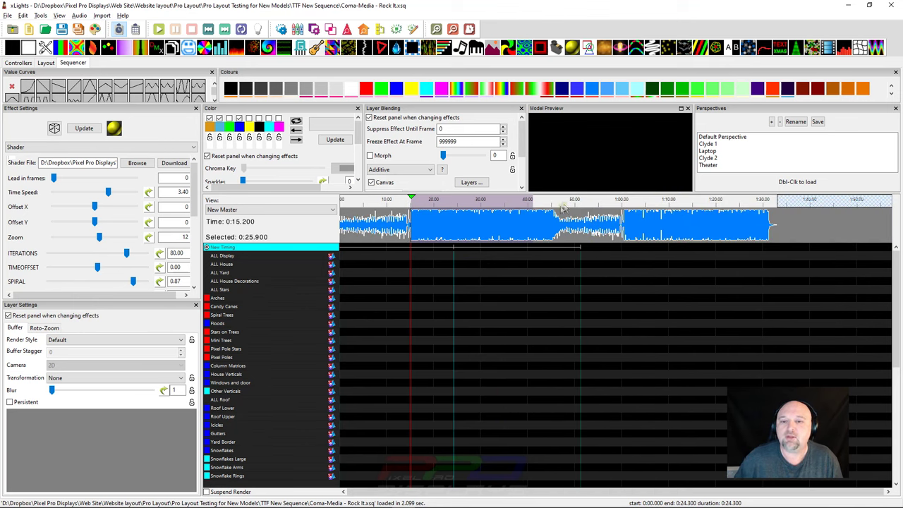
- Drag the 0:24.3–0:51.3 timing section's edges to 0:15.0 and 0:45.3
left_click(460, 248)
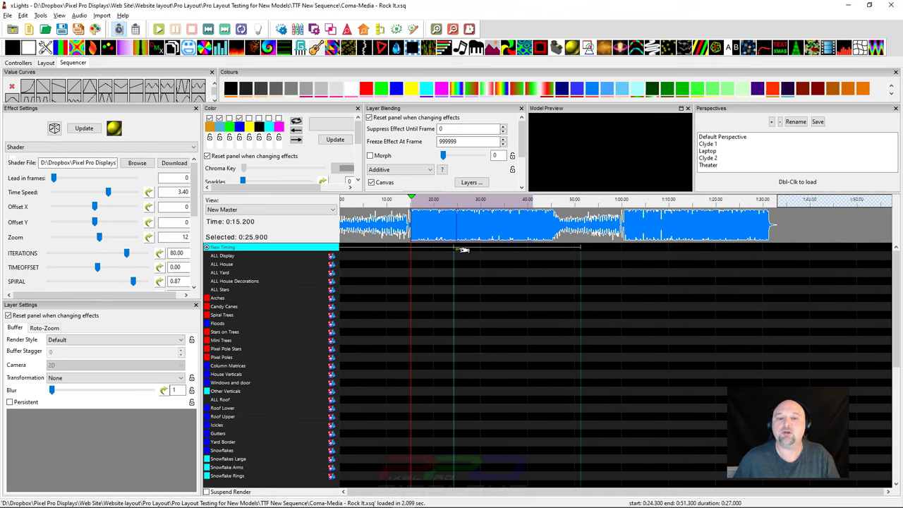
left_click_drag(455, 249, 410, 248)
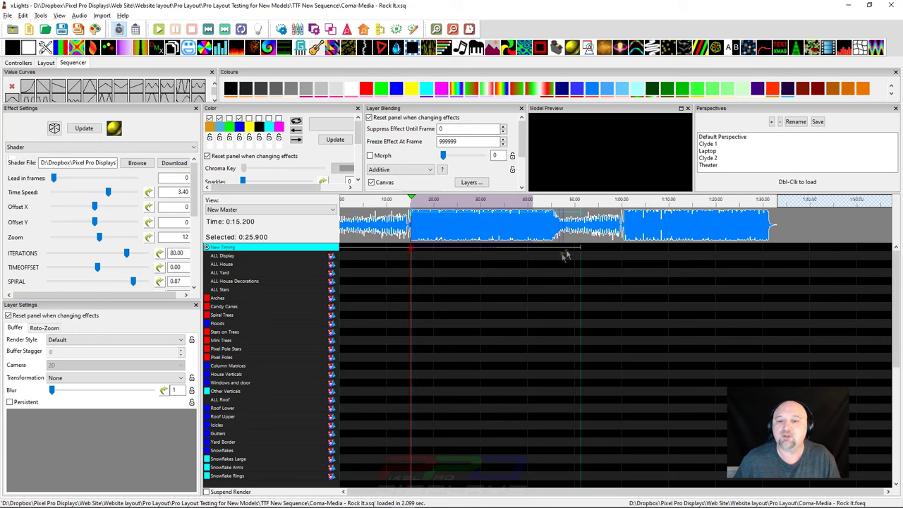
left_click_drag(578, 246, 554, 246)
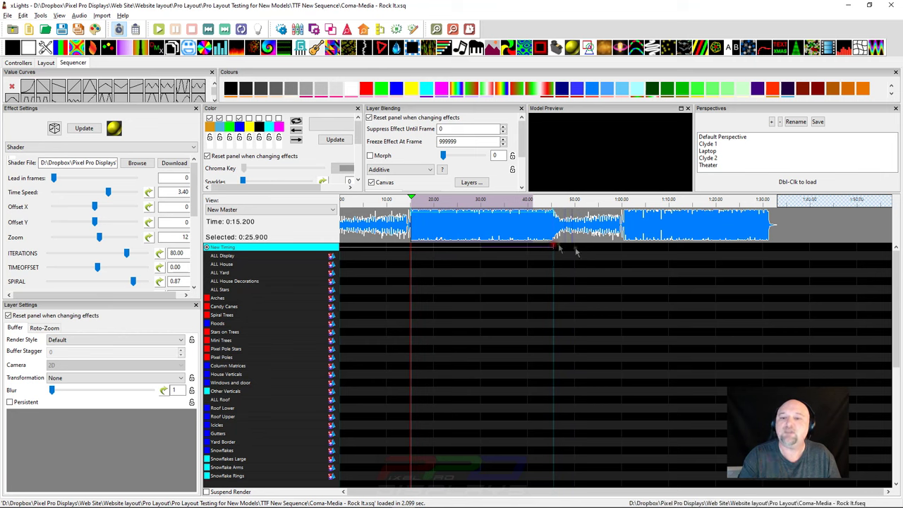
- Add New Timing marks at 1:00.1 and at the song's end, 1:31.4
left_click(623, 240)
key("t")
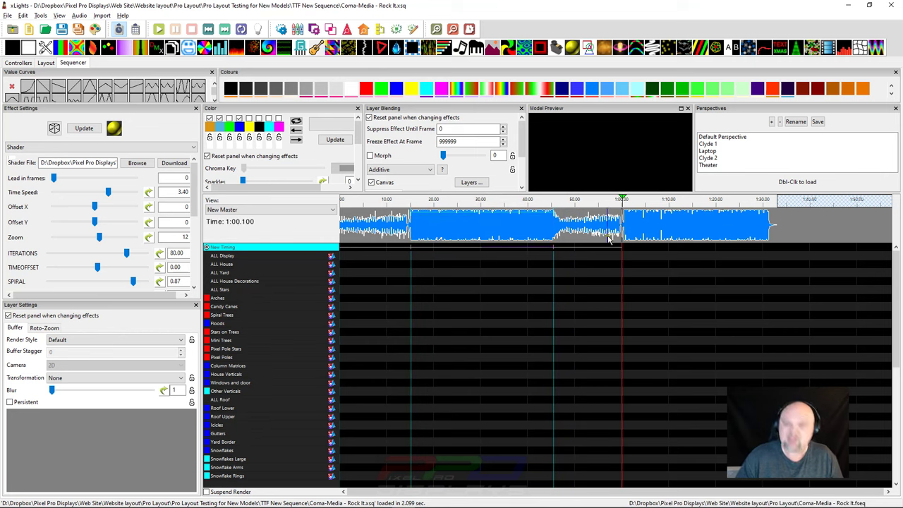
left_click(769, 240)
key("t")
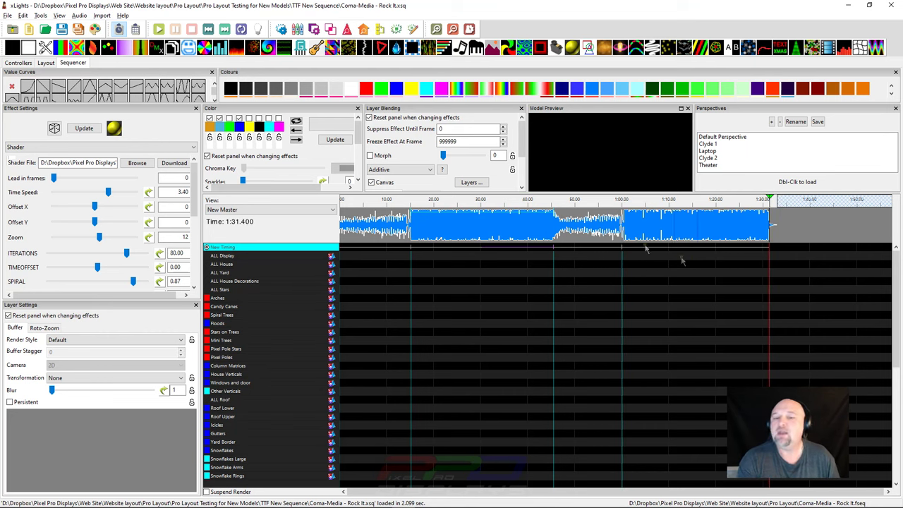
left_click(370, 247)
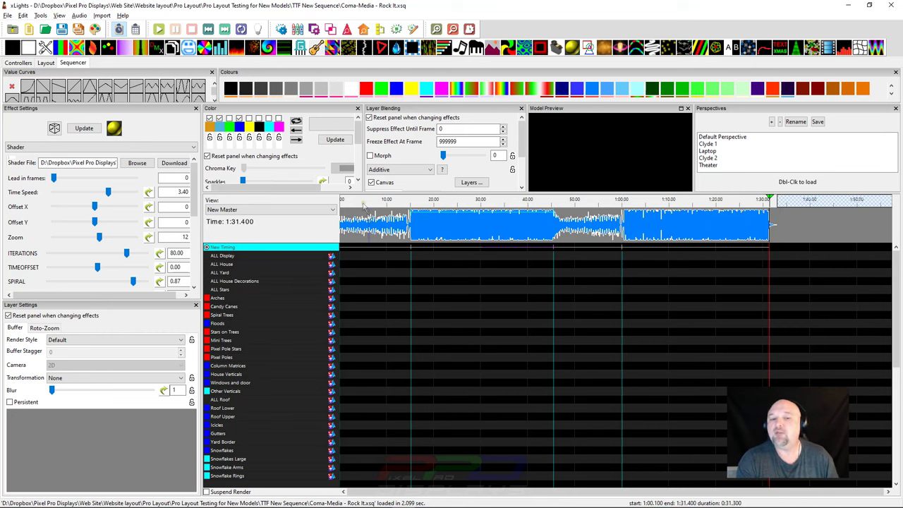
- Audition the song's sections by selecting ranges from the start through about 1:29.8
double_click(367, 255)
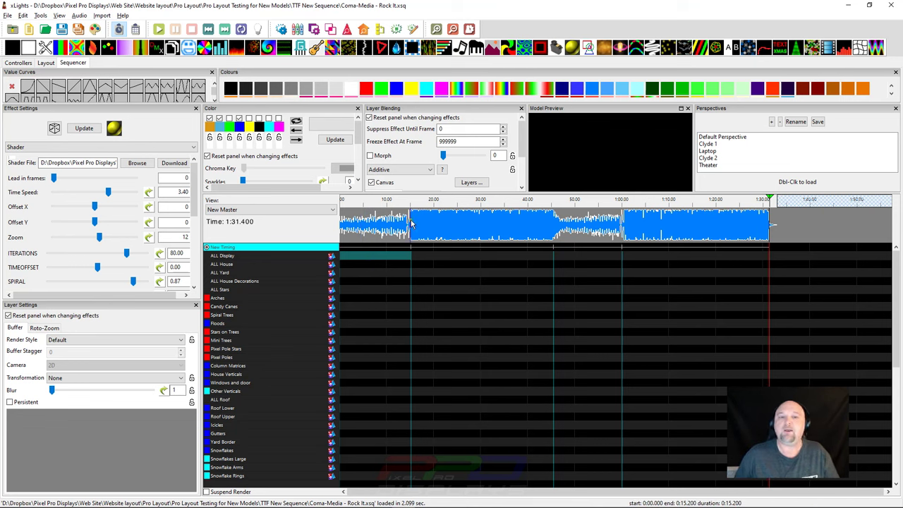
left_click_drag(412, 225, 328, 230)
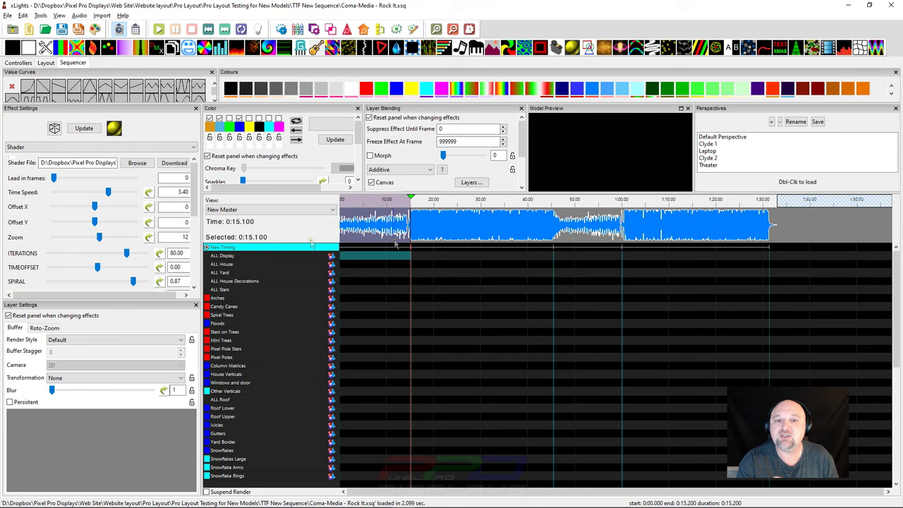
left_click_drag(413, 225, 565, 238)
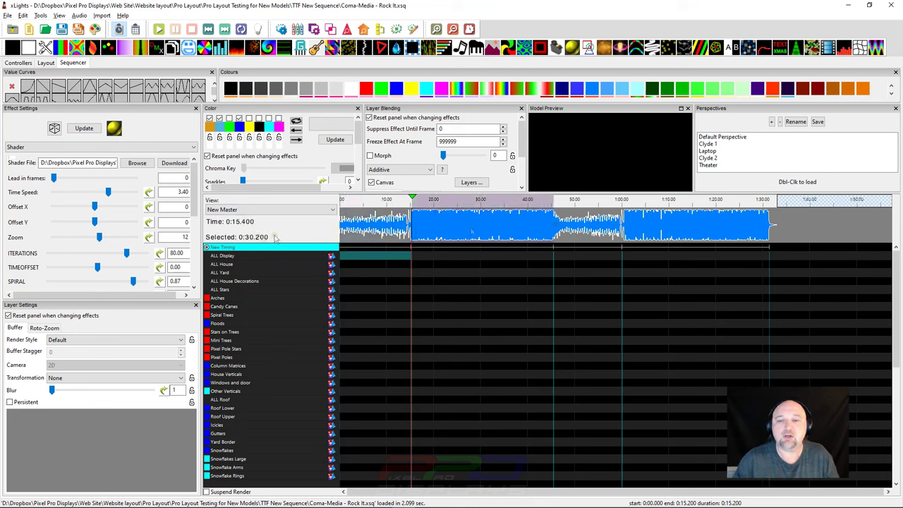
left_click(558, 235)
left_click_drag(555, 239, 770, 242)
left_click(624, 238)
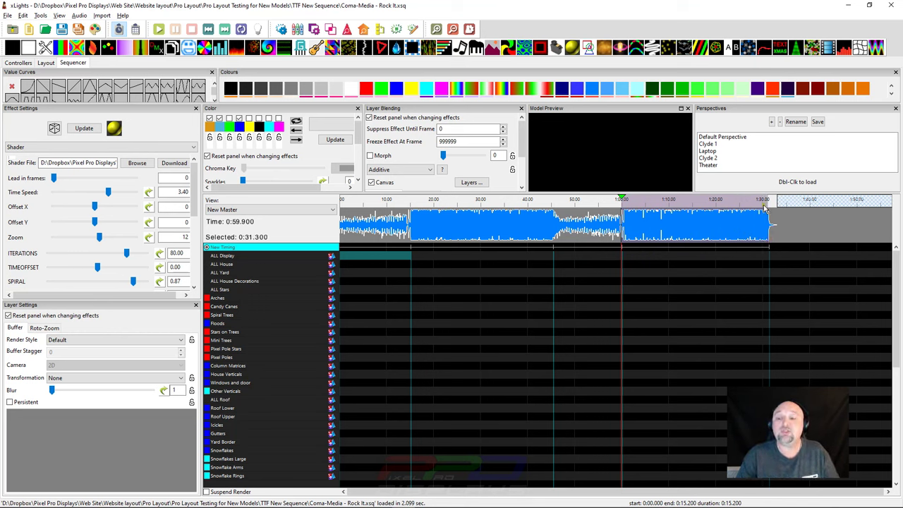
left_click(764, 209)
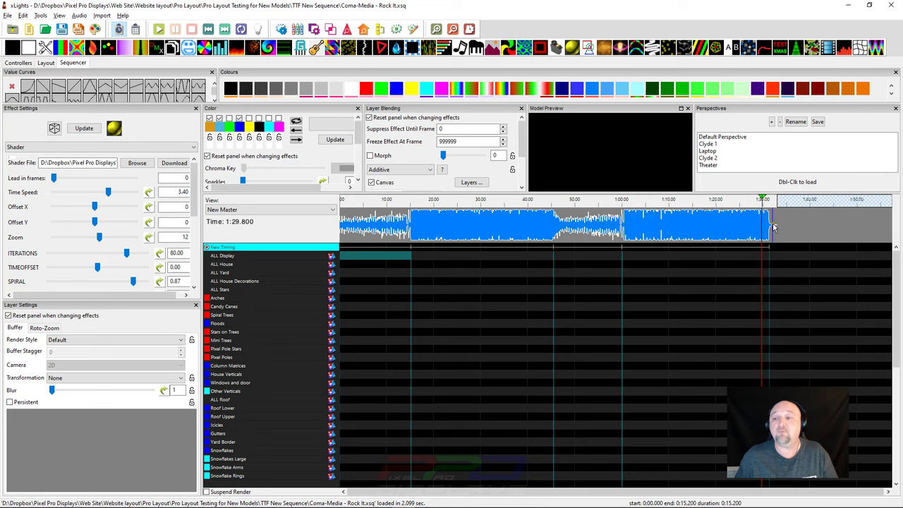
left_click(772, 227)
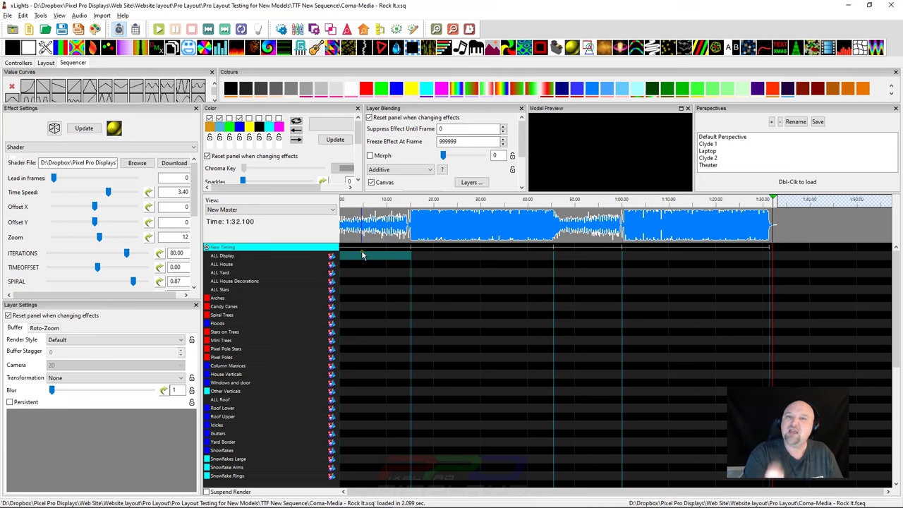
- Play the song from the beginning to check the timing sections
key("space")
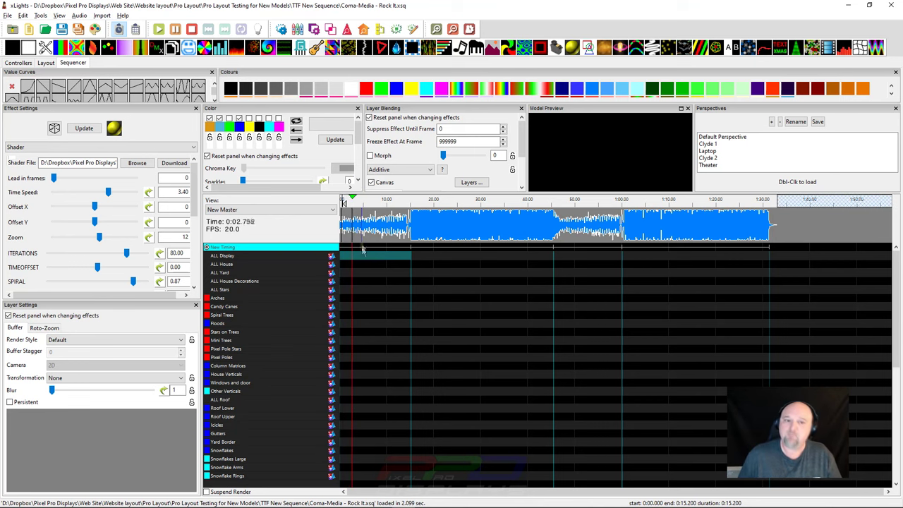
scroll(361, 264, "up", 3, "ctrl")
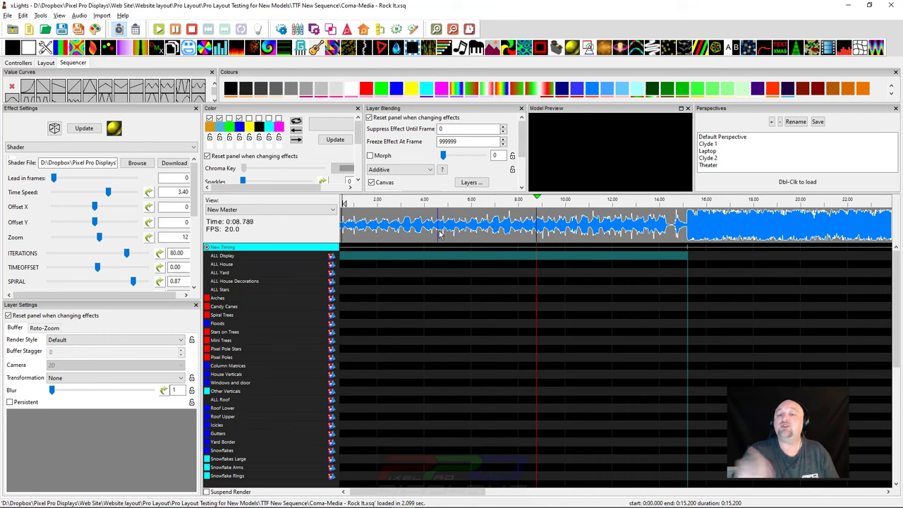
scroll(439, 235, "down", 2)
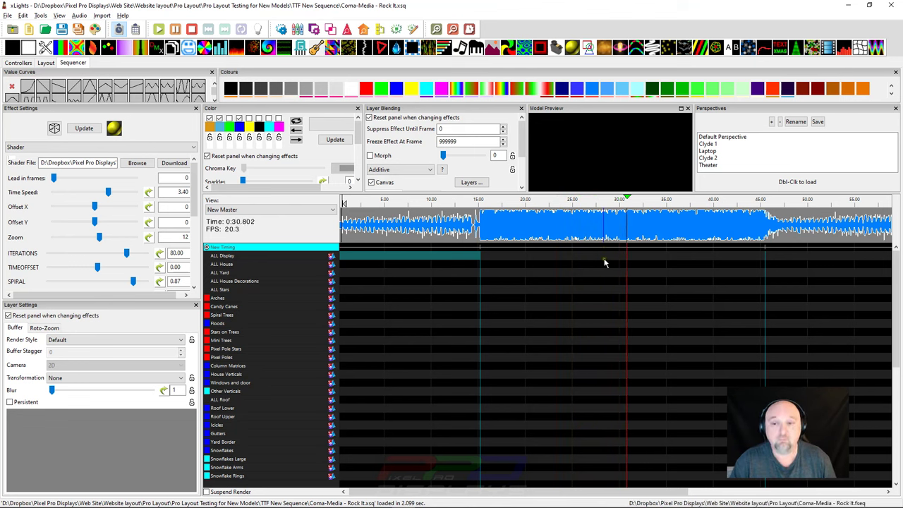
left_click(617, 224)
- Mark 0:30.2 and replay the 0:15.2–0:30.2 section to verify the split
left_click(620, 224)
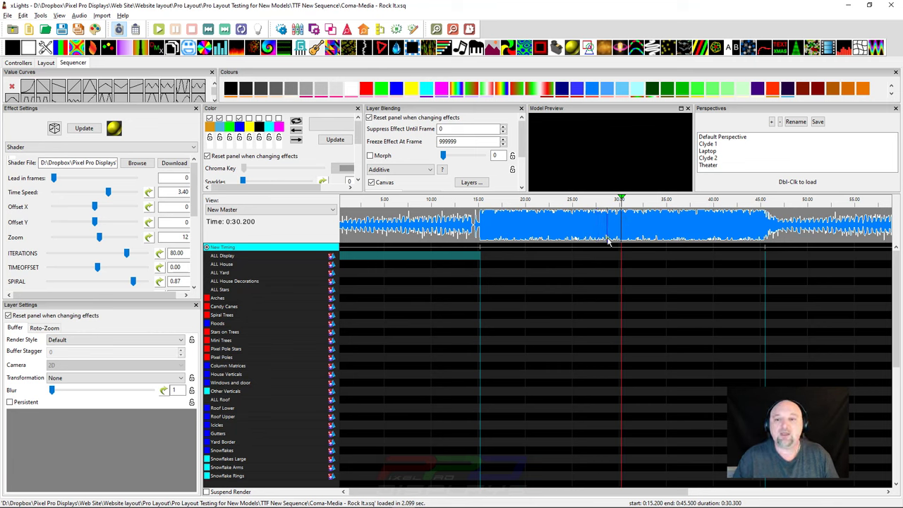
left_click(598, 232)
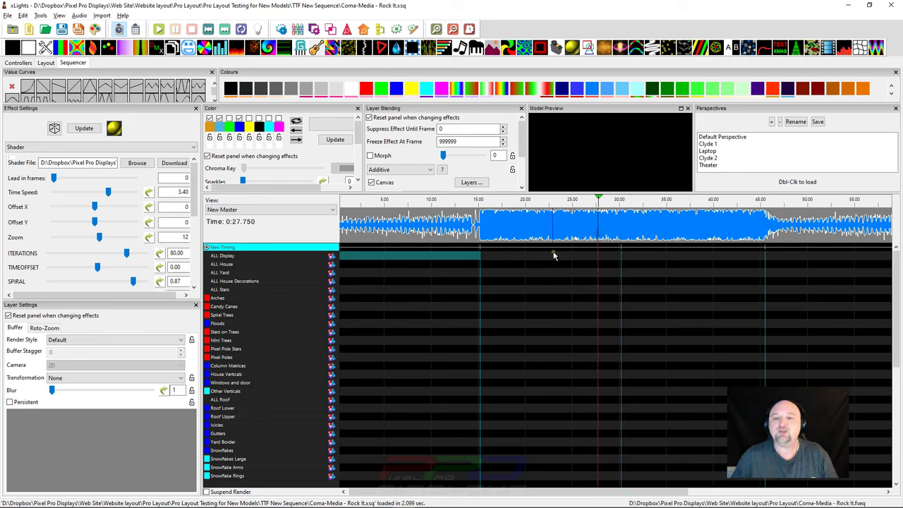
key("space")
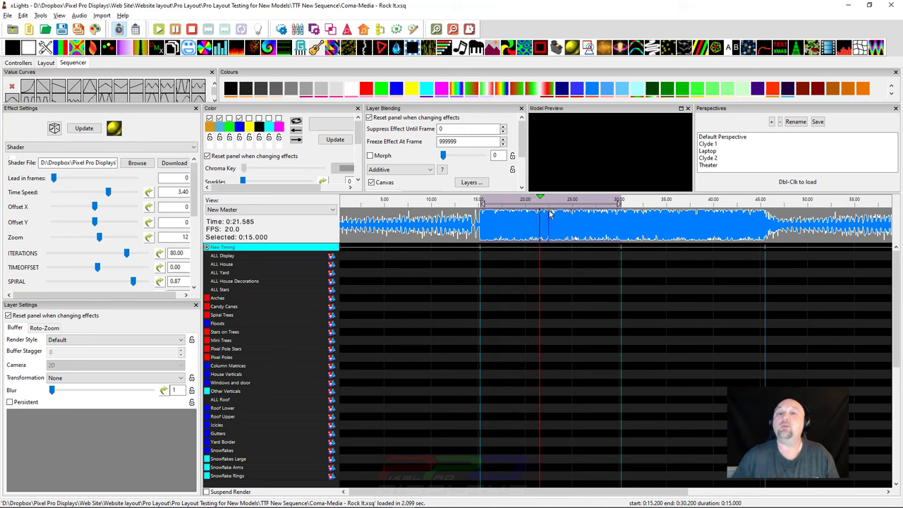
key("space")
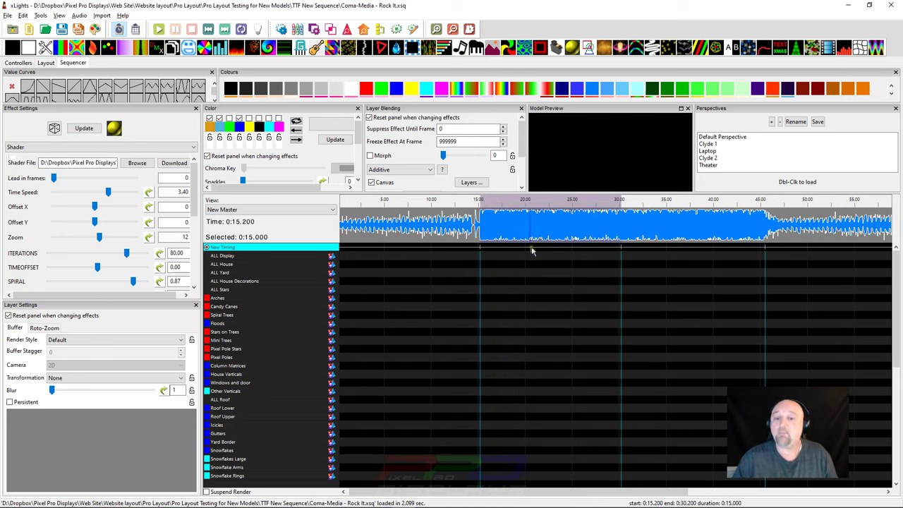
key("space")
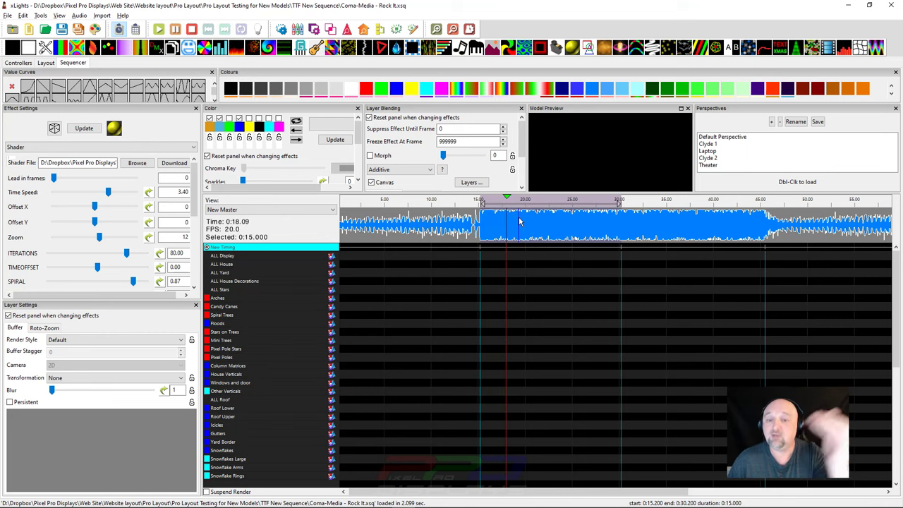
key("space")
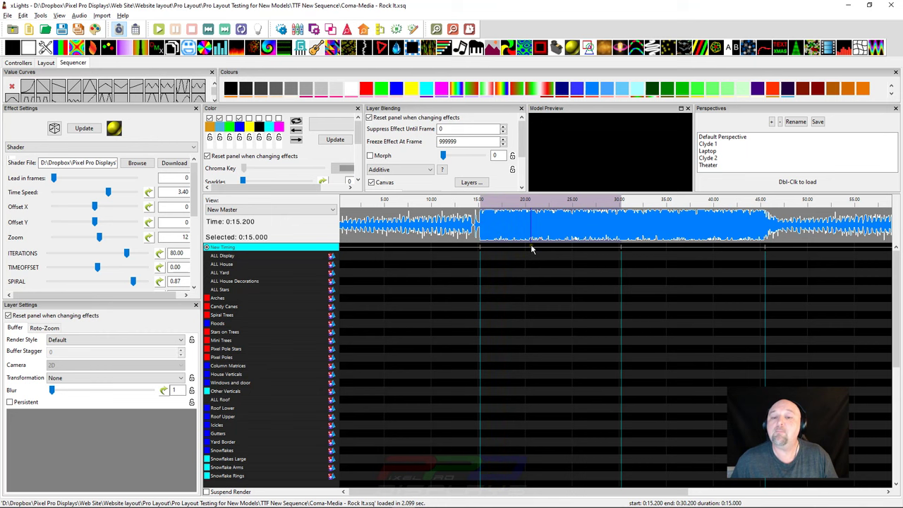
left_click(524, 246)
- Label the 0:15.2–0:30.2 timing section 'Hello' and cancel the extra empty label entry
double_click(524, 249)
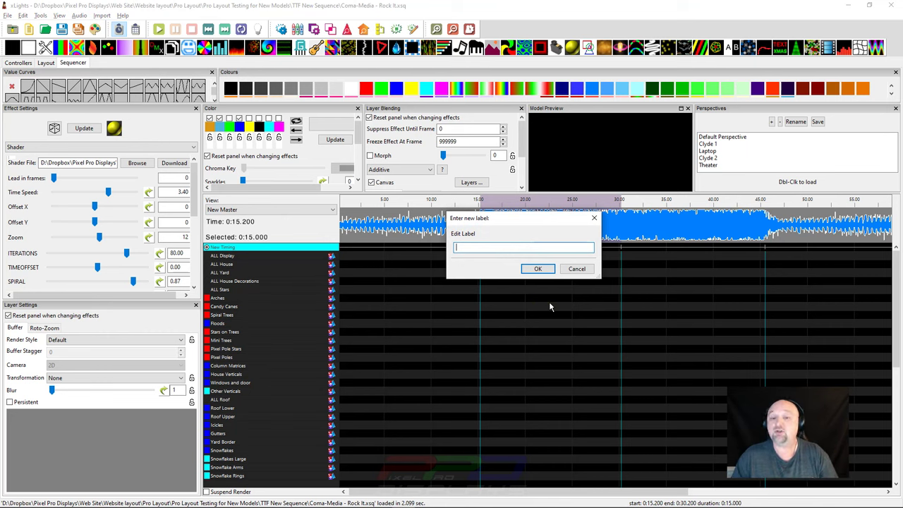
type("Hello")
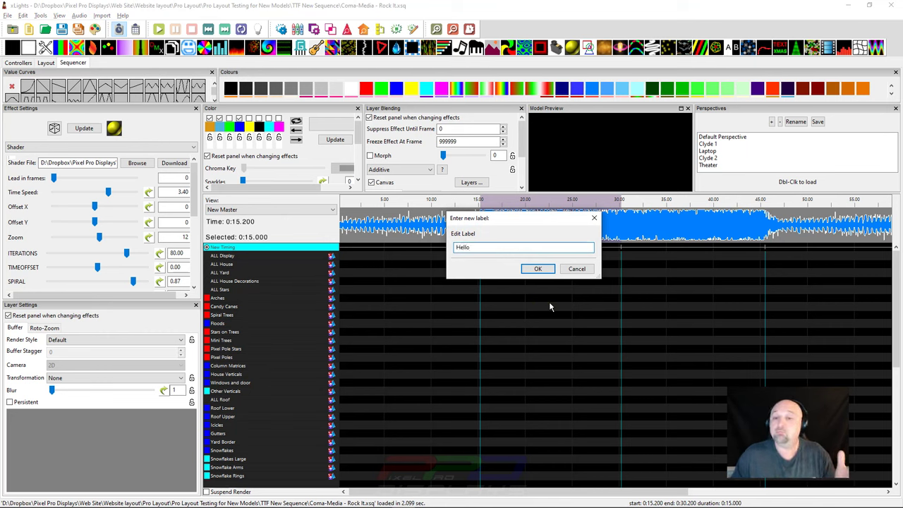
key("Return")
double_click(390, 247)
left_click(441, 269)
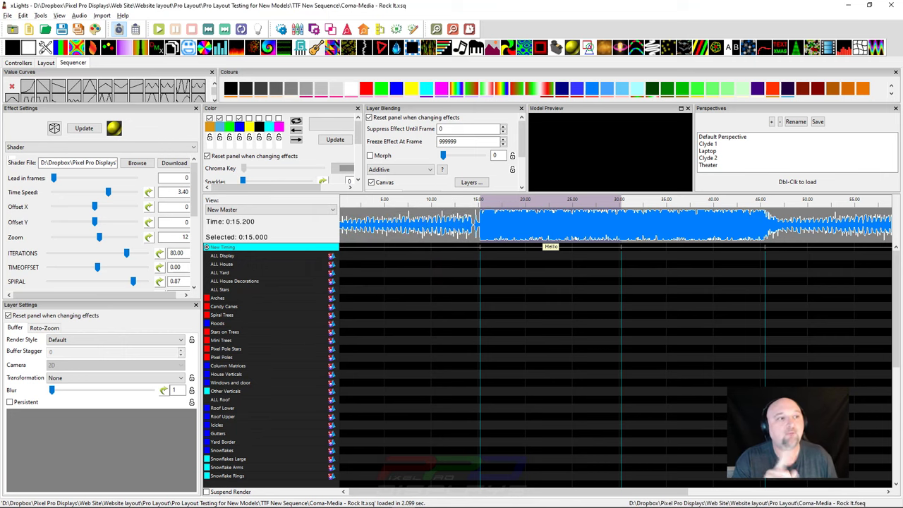
- Change the Effects Grid Double Click Mode preference from Play Timing to Edit Text
left_click(7, 14)
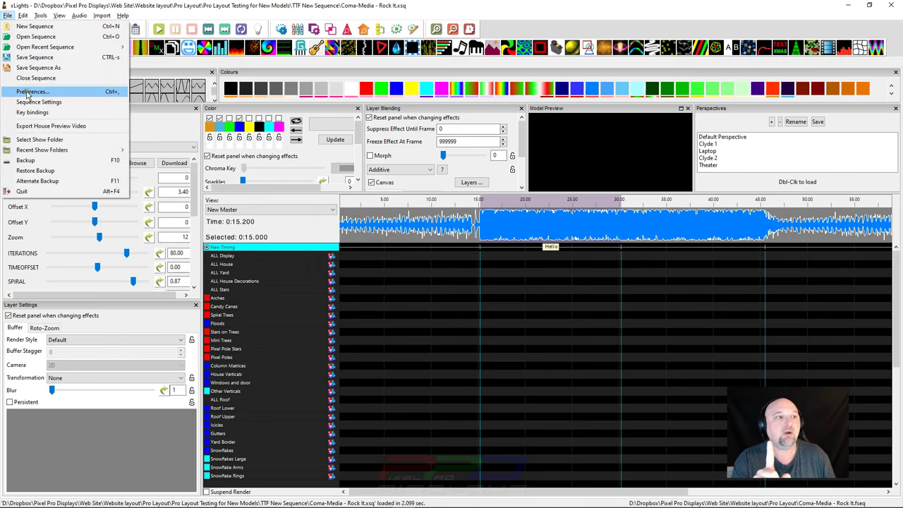
left_click(58, 97)
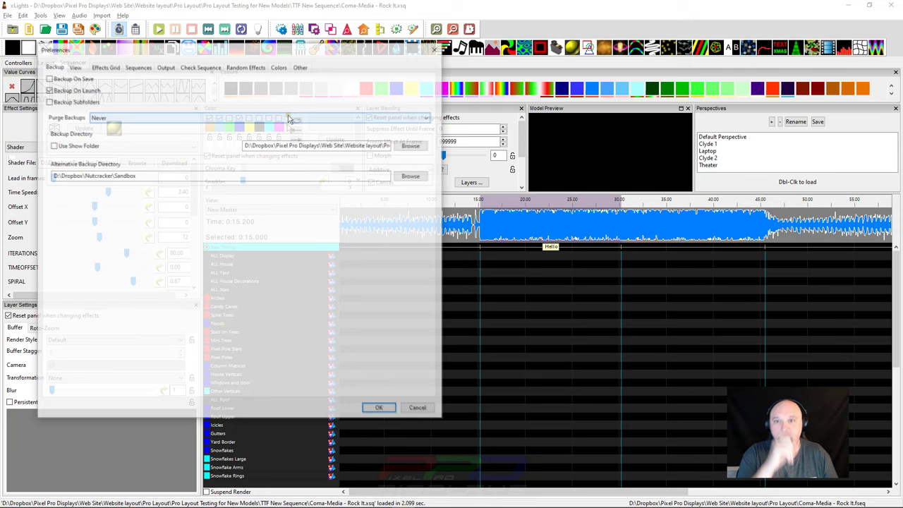
left_click(105, 66)
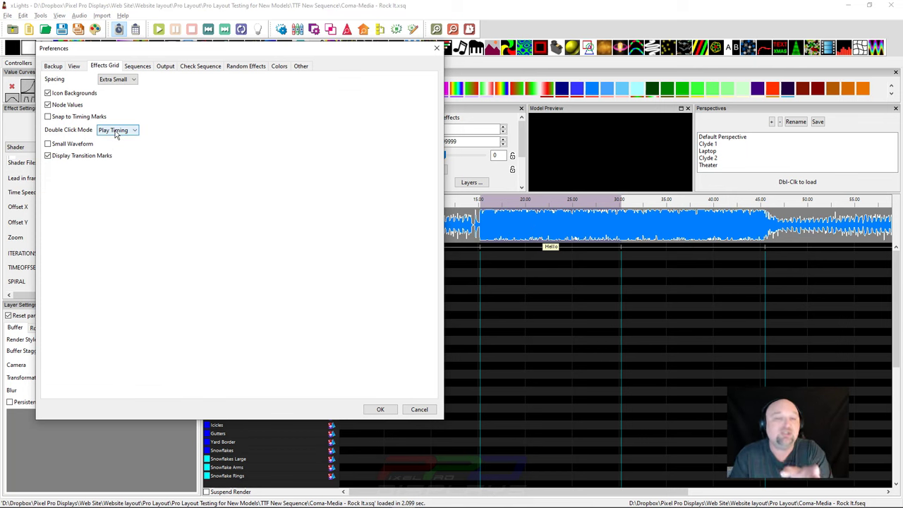
left_click(110, 130)
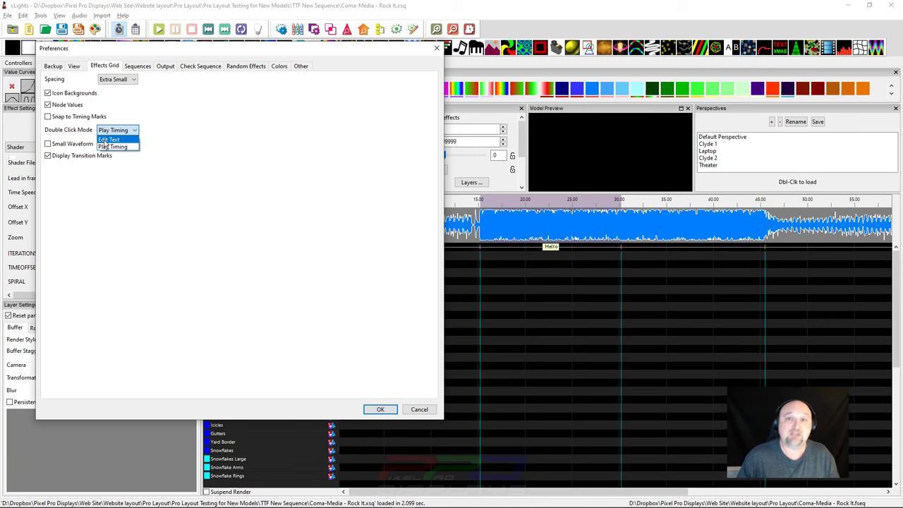
left_click(109, 139)
left_click(380, 409)
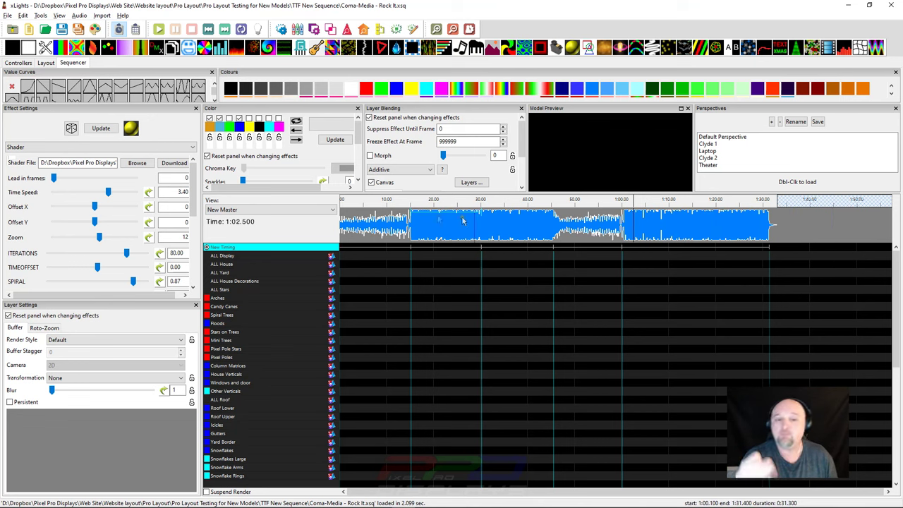
- Add an empty timing track named 'Beats demo' beneath the New Timing track
right_click(297, 250)
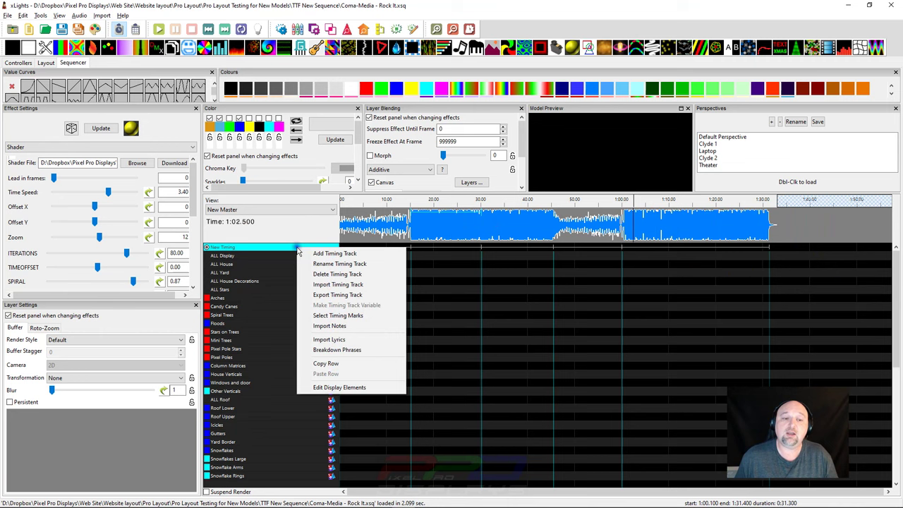
key("Escape")
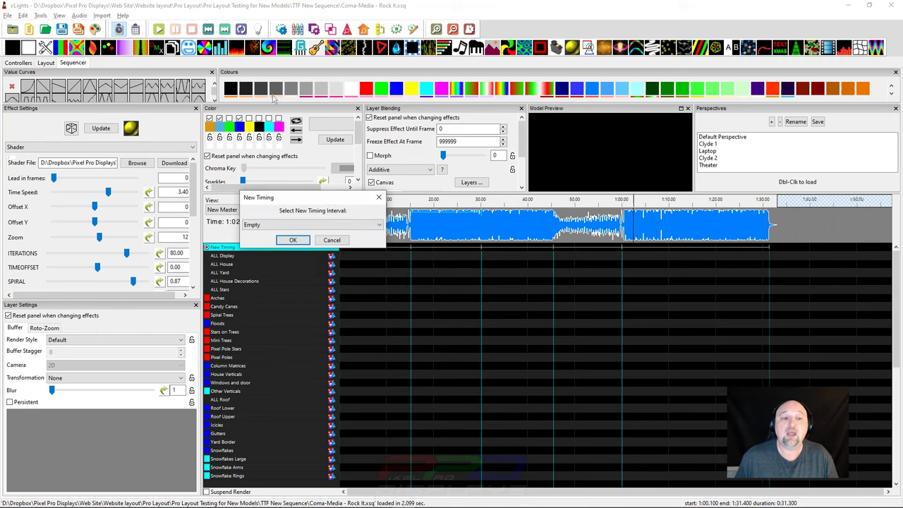
left_click(293, 240)
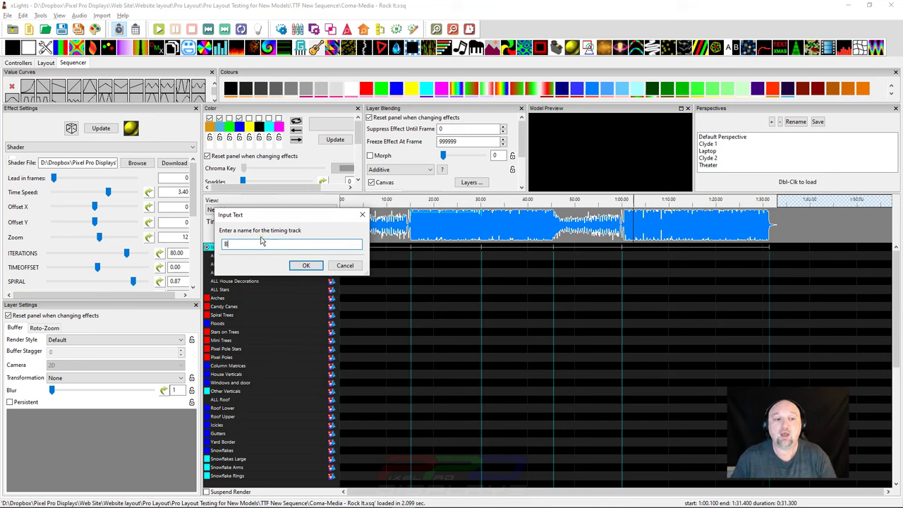
type("Beats dem")
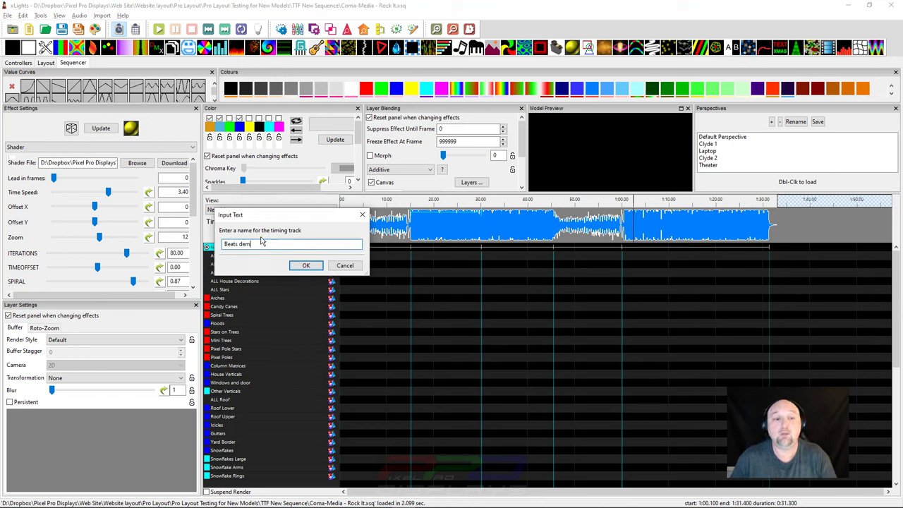
type("o")
key("Return")
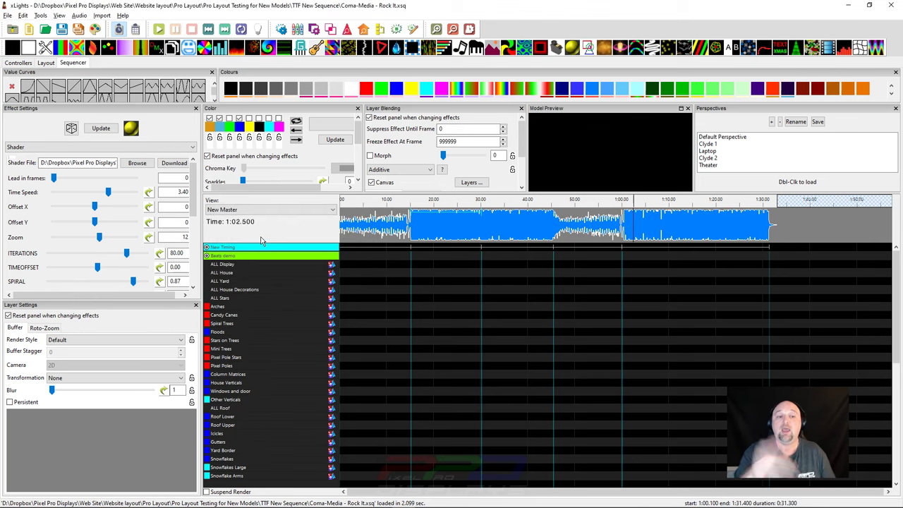
- Play the song from the start, tap four beat marks with T, then stop
scroll(363, 221, "up", 2)
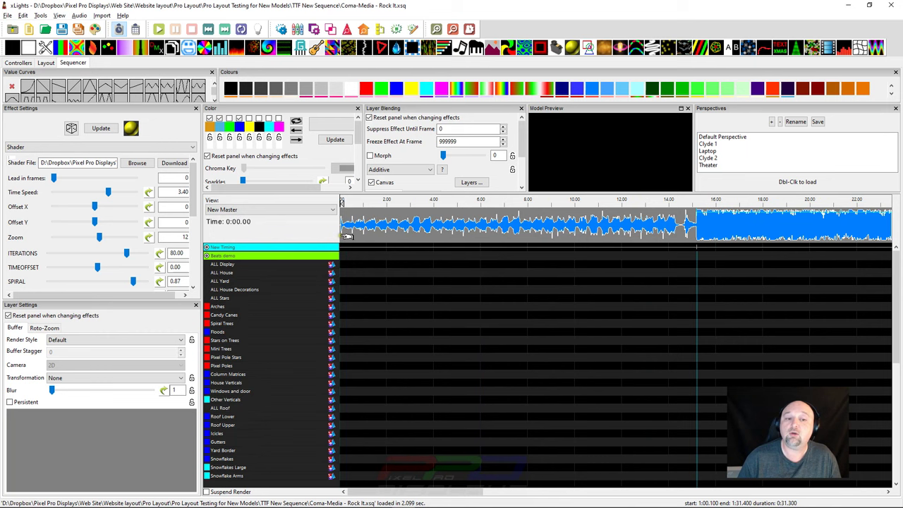
key("space")
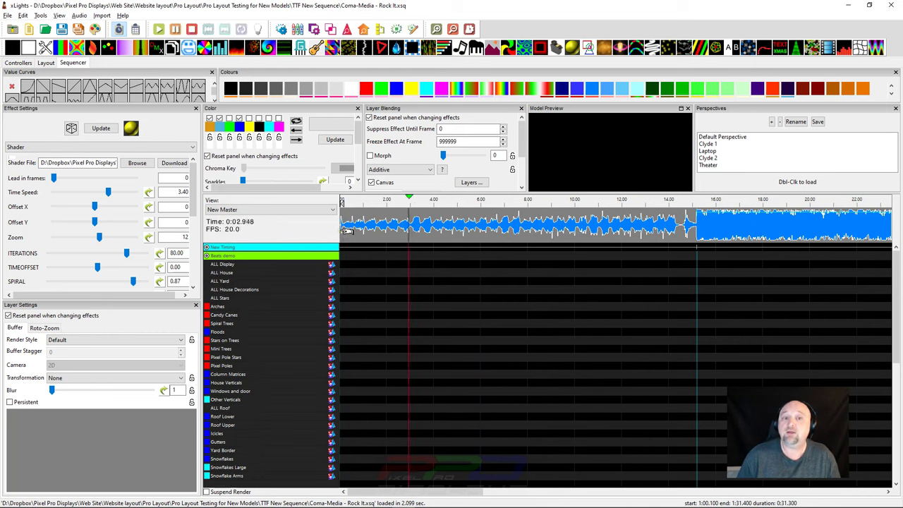
key("t")
key("t")
key("t")
key("t")
key("t")
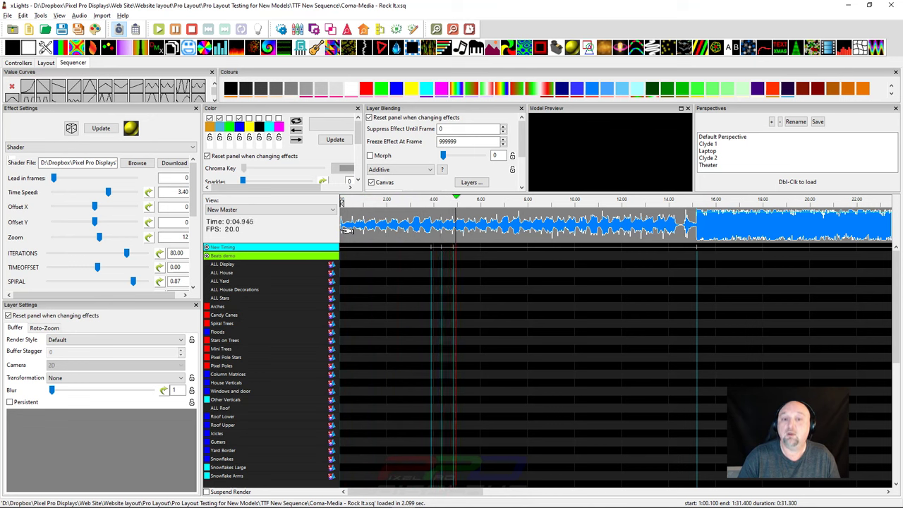
key("t")
key("t")
key("t")
key("t")
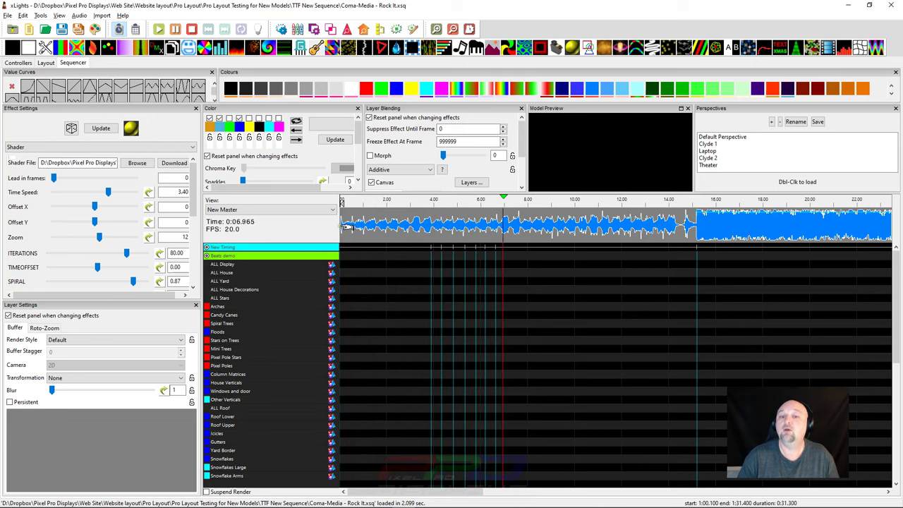
key("t")
key("t")
key("t")
key("t")
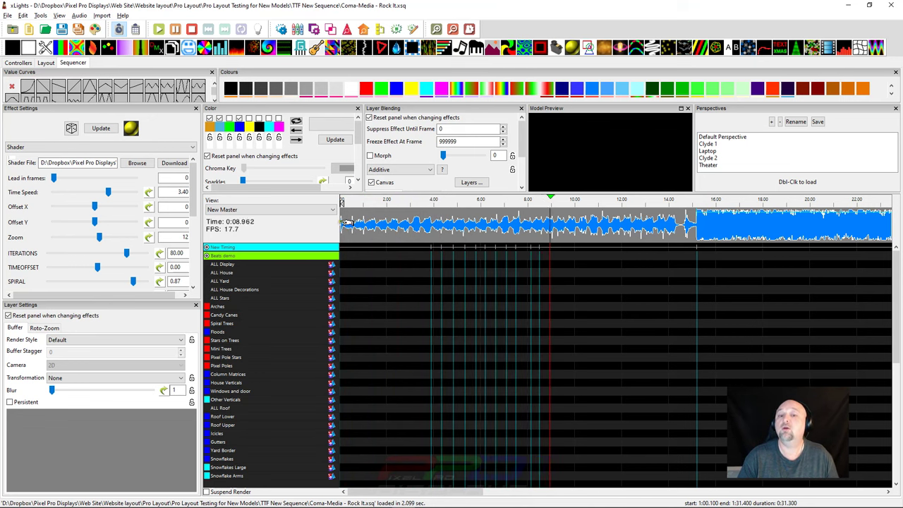
key("t")
key("t")
key("t")
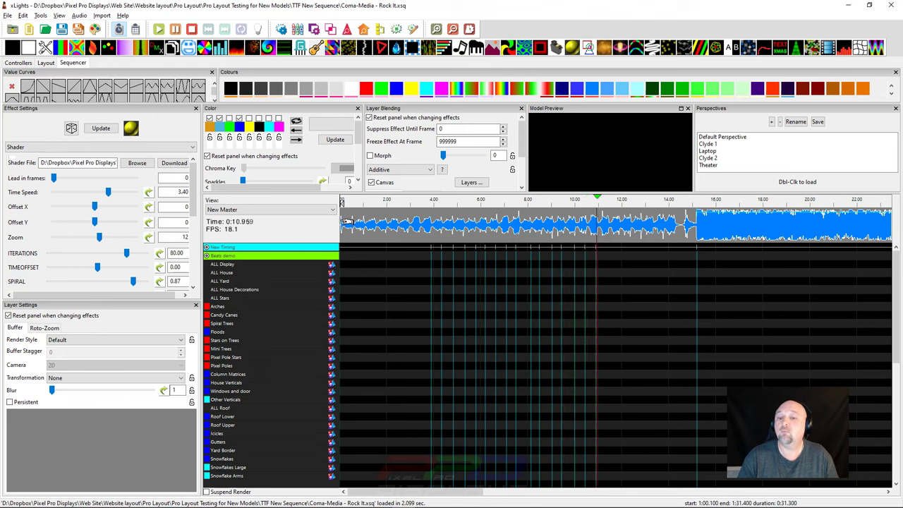
key("space")
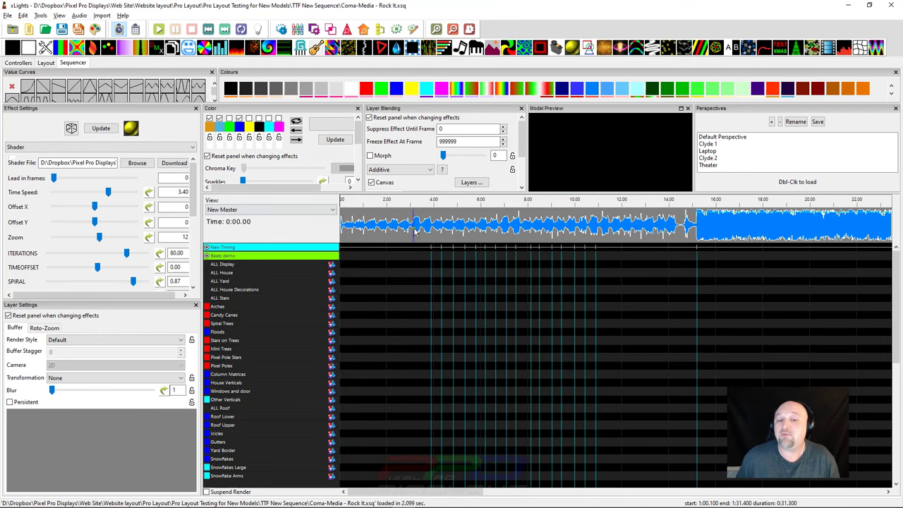
- Check the marks by moving the play position to 3.55 s and selecting the next half-second interval
left_click(416, 232)
scroll(418, 225, "up", 2)
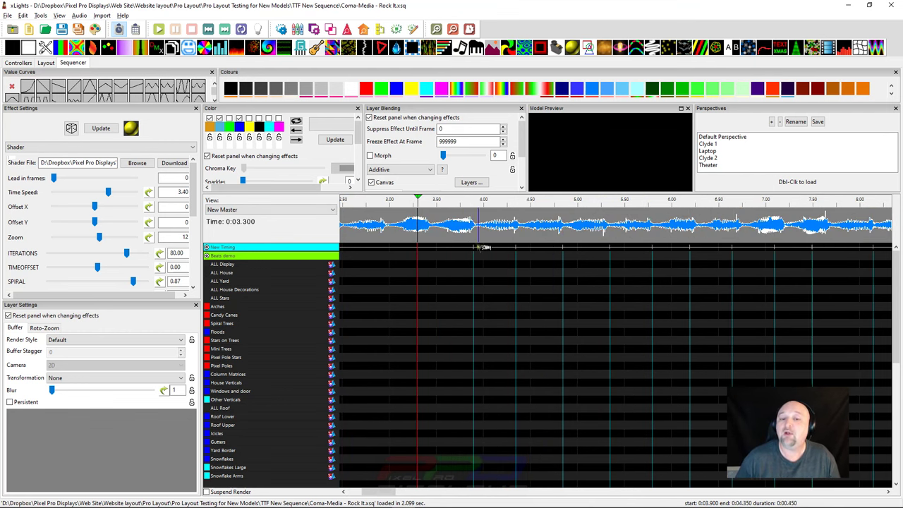
left_click(443, 227)
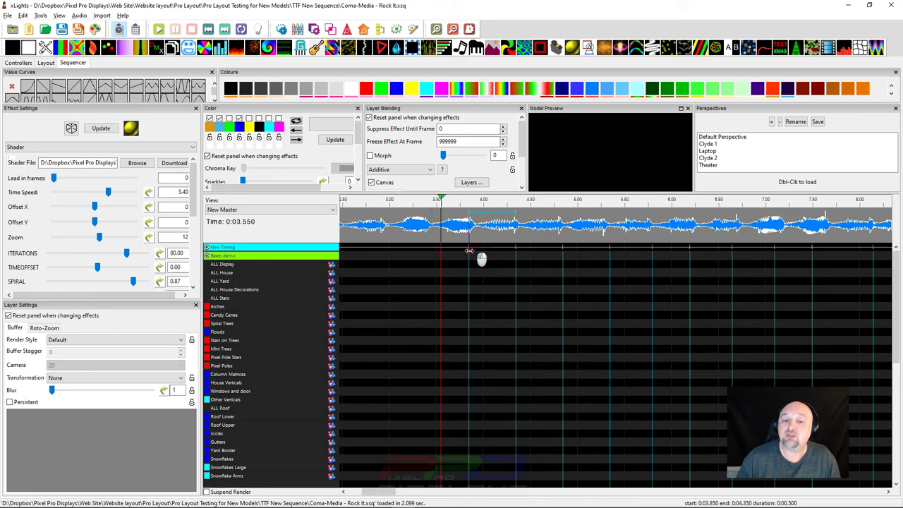
left_click(514, 247)
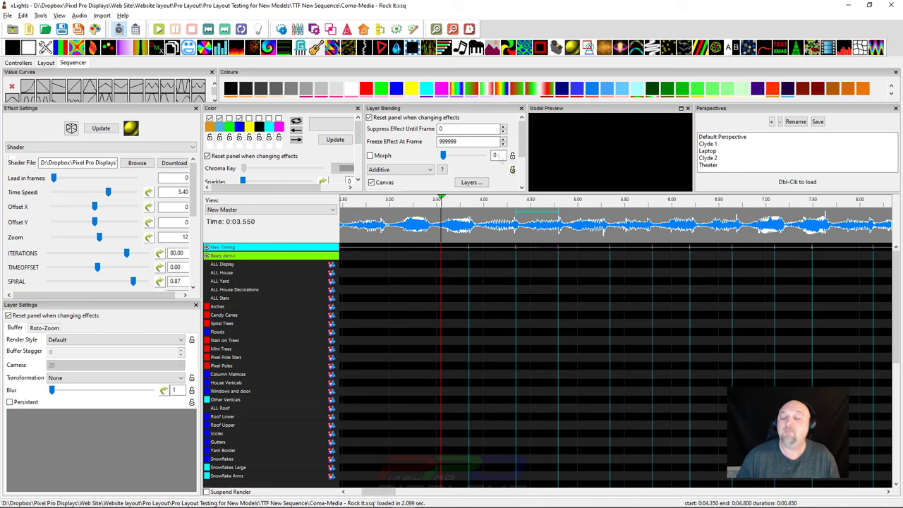
scroll(506, 202, "down", 2)
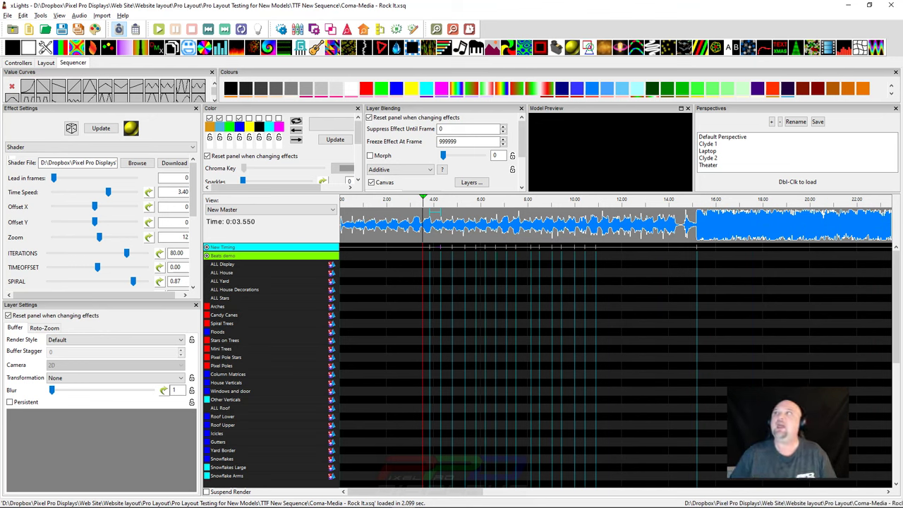
key("alt+Tab")
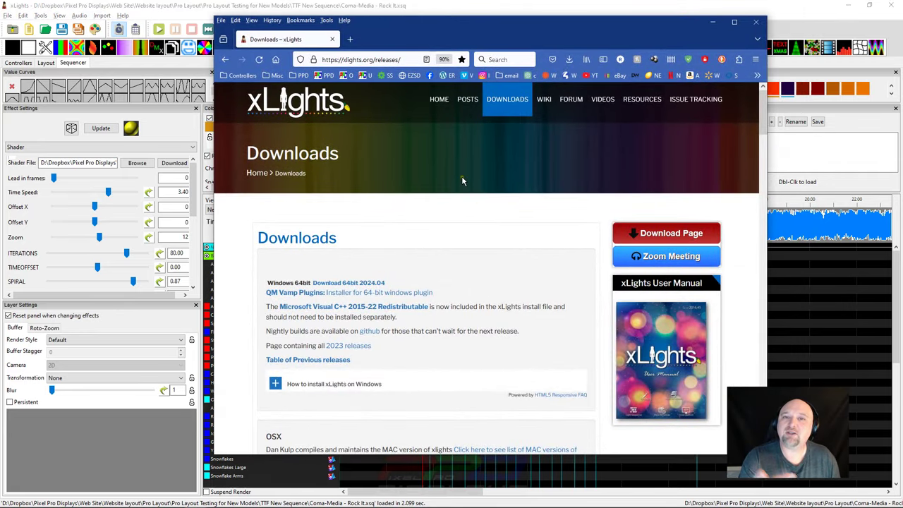
left_click(287, 103)
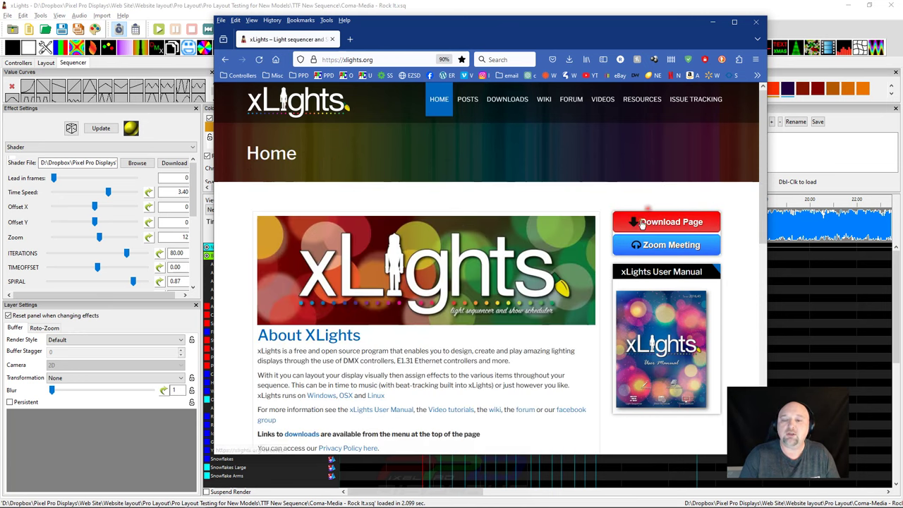
left_click(642, 223)
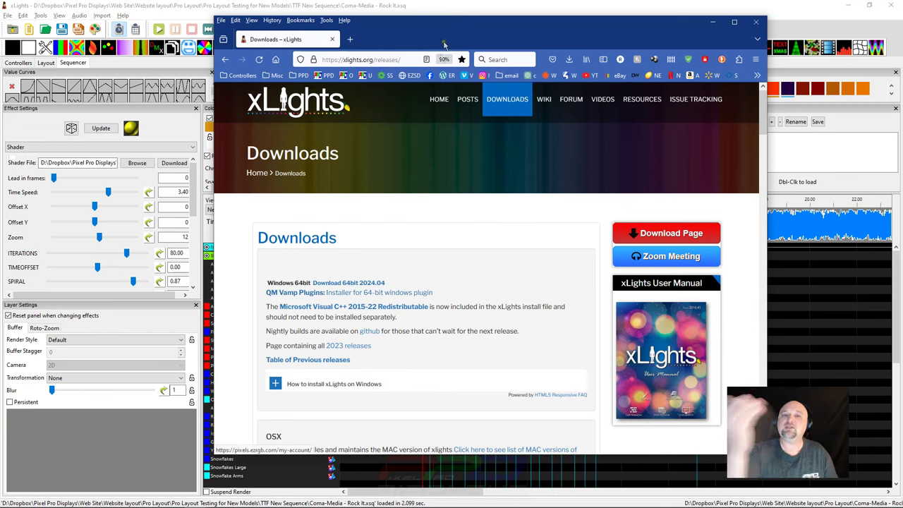
left_click_drag(398, 30, 902, 32)
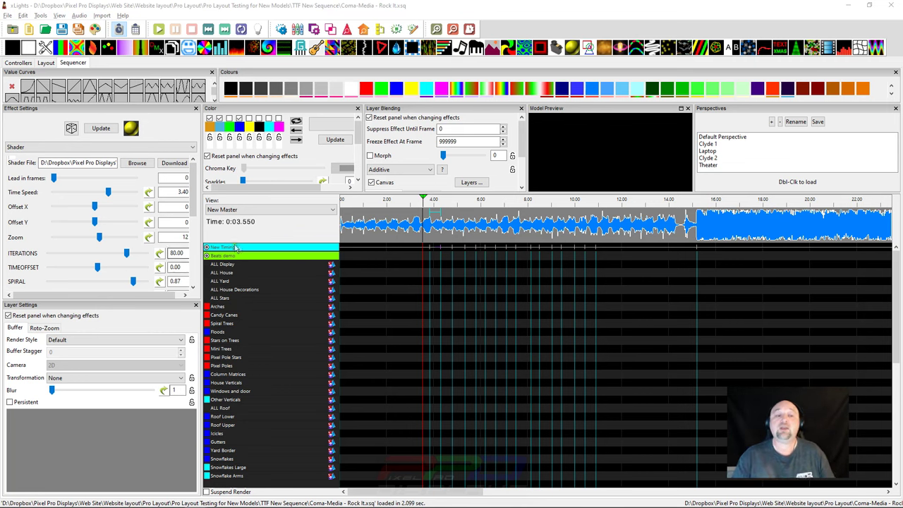
- Add another timing track from the Beats demo header with interval Bar and Beat Tracker: Beats
left_click(265, 258)
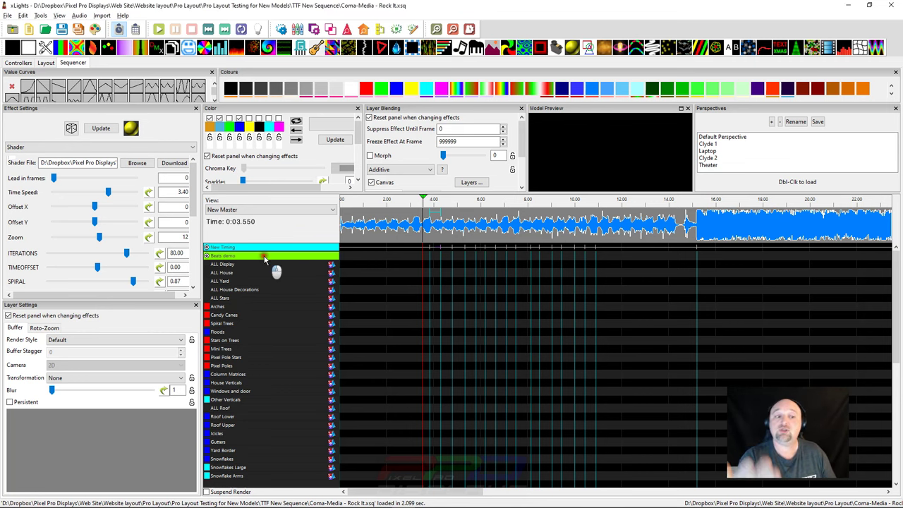
right_click(239, 258)
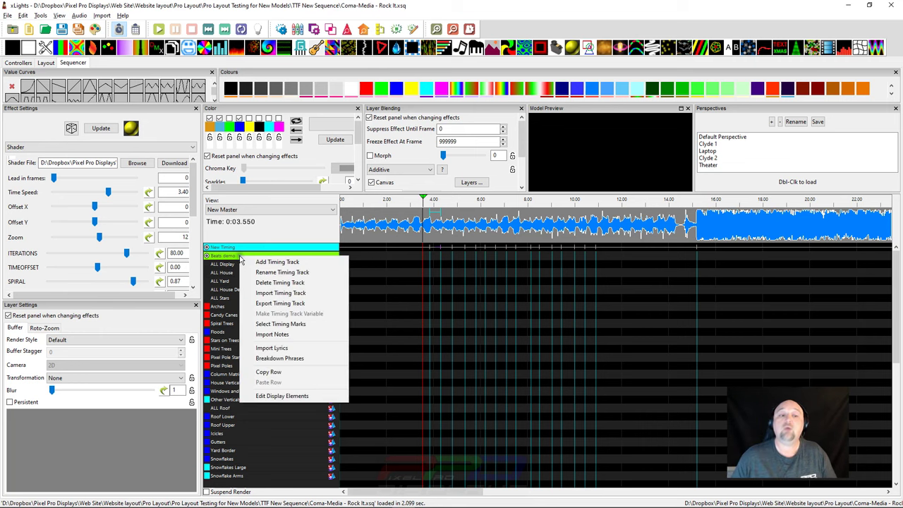
left_click(275, 262)
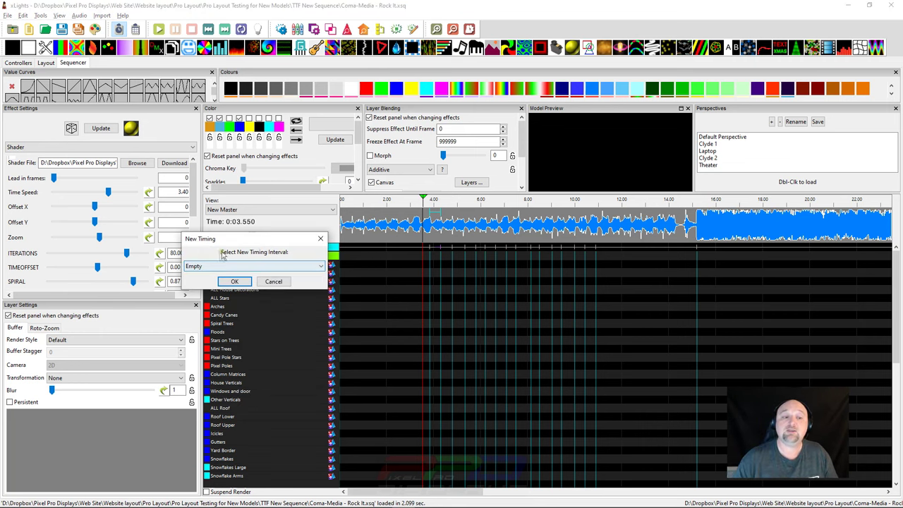
left_click(319, 266)
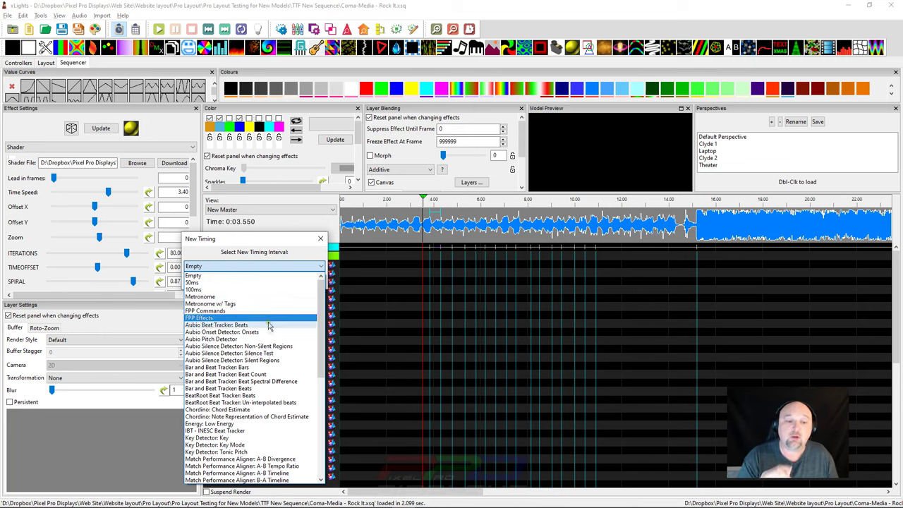
left_click_drag(318, 321, 319, 426)
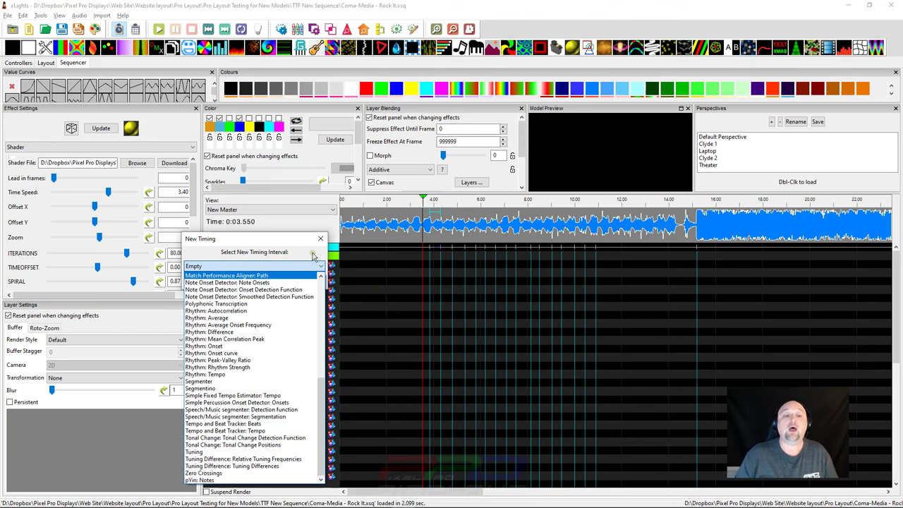
scroll(321, 296, "up", 10)
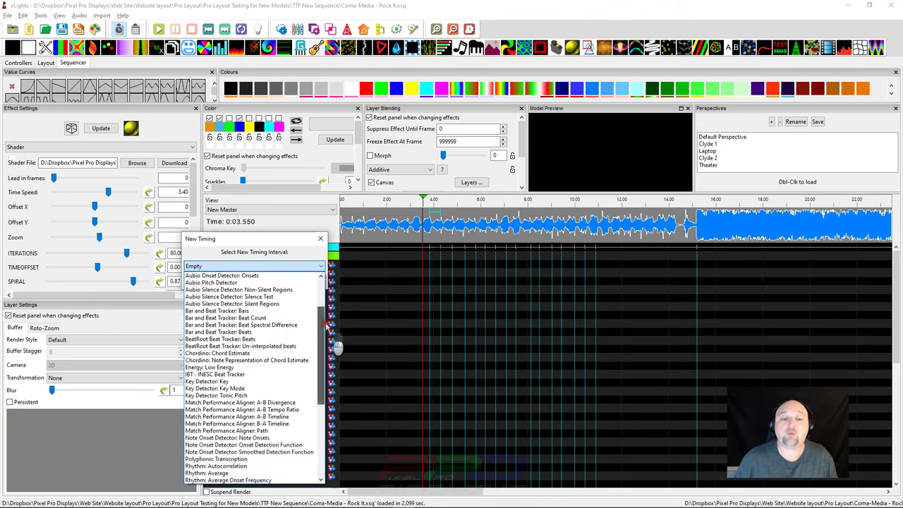
scroll(327, 300, "down", 3)
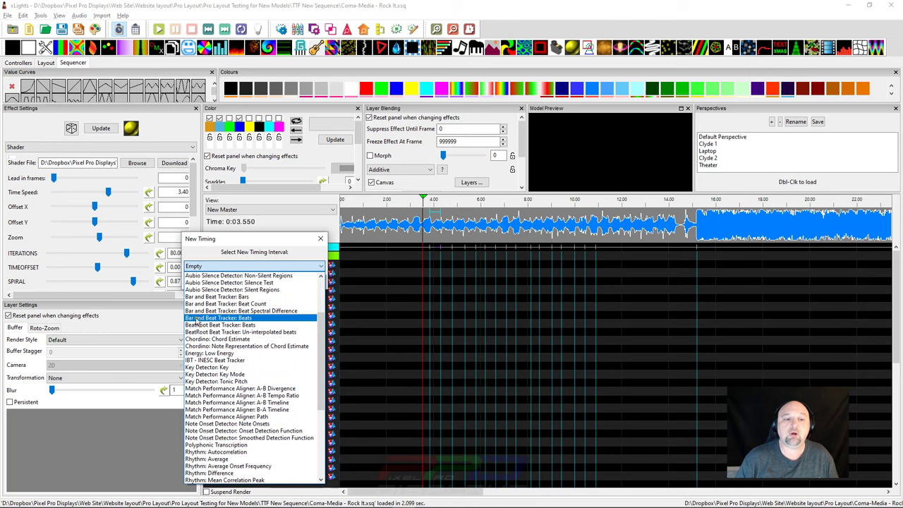
left_click(249, 319)
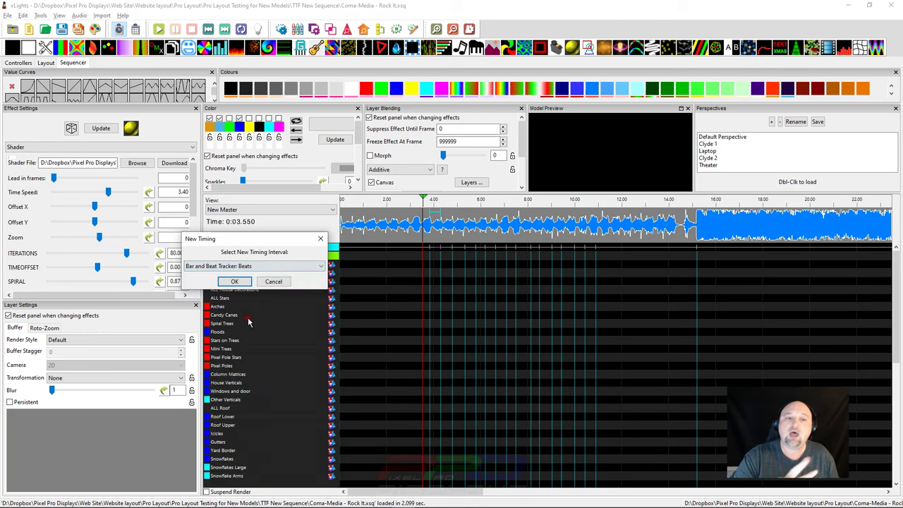
- Generate the Beats track with default beat tracker settings and hide the older tracks' grid lines
left_click(236, 281)
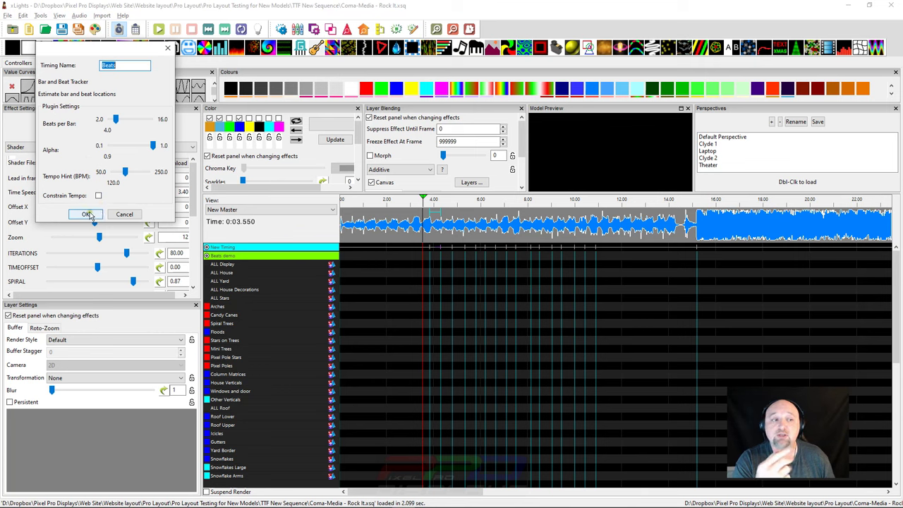
left_click(86, 215)
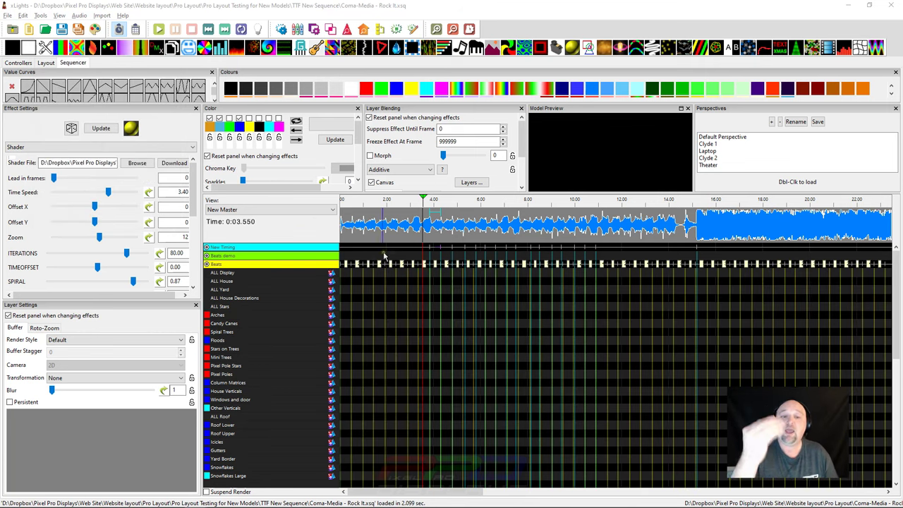
left_click(207, 255)
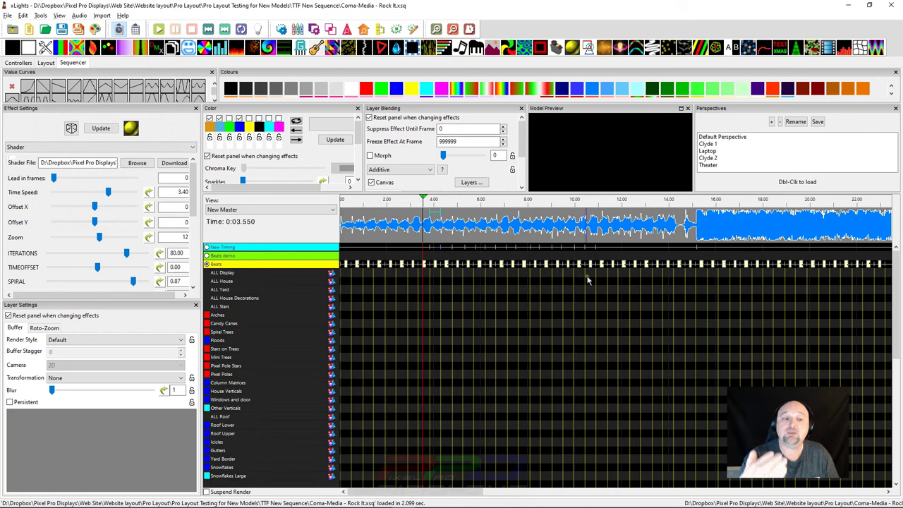
left_click(363, 227)
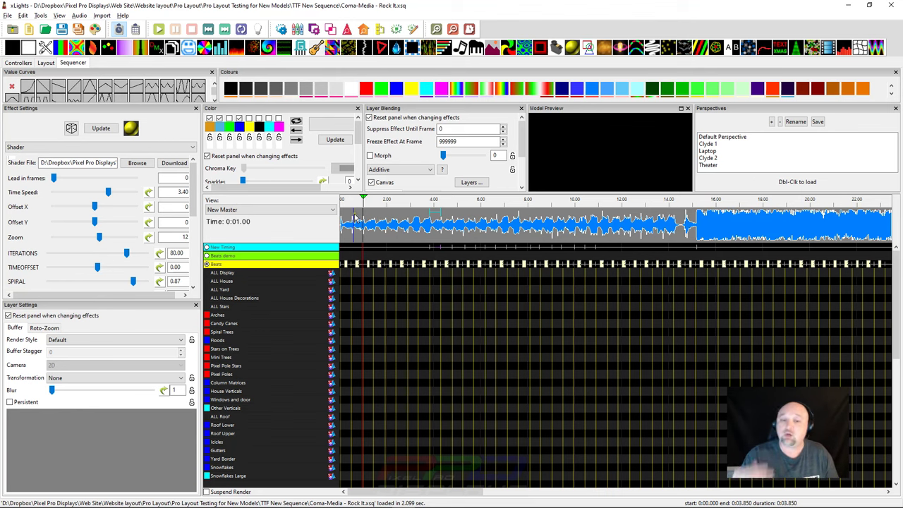
key("Home")
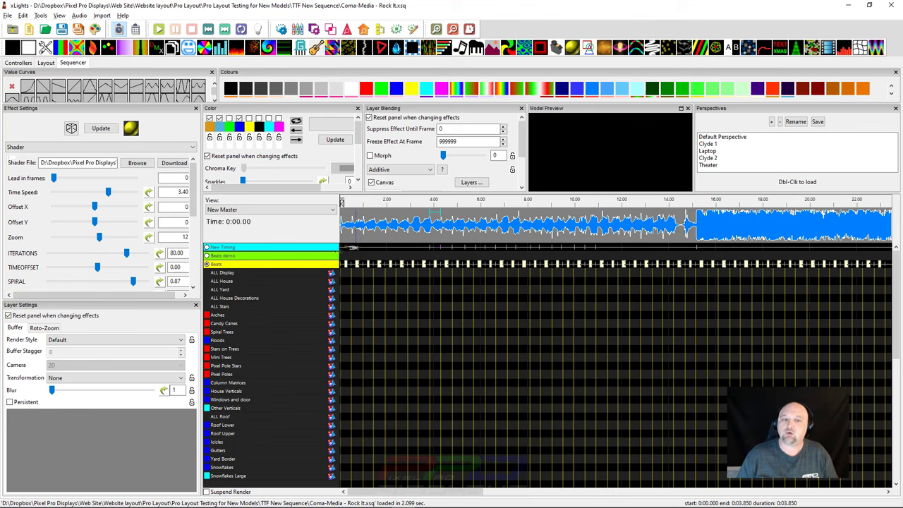
scroll(335, 252, "up", 2)
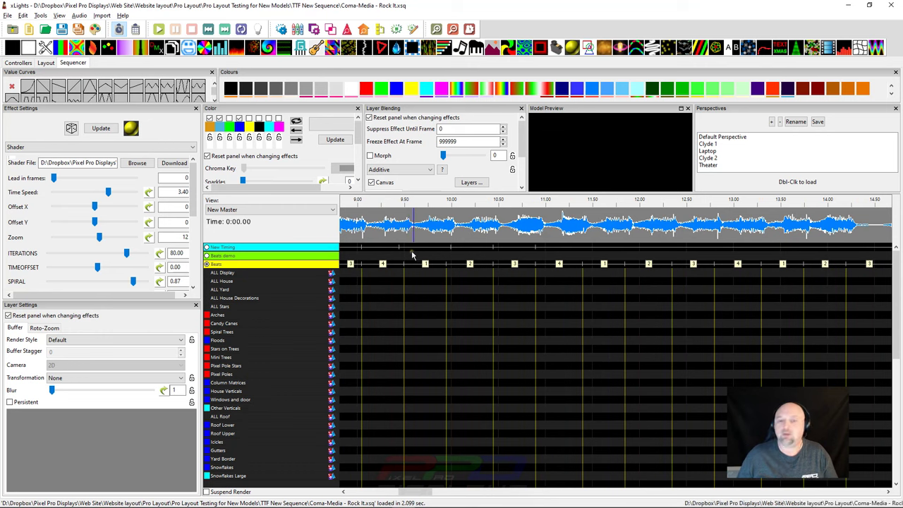
left_click(470, 234)
scroll(472, 236, "up", 1)
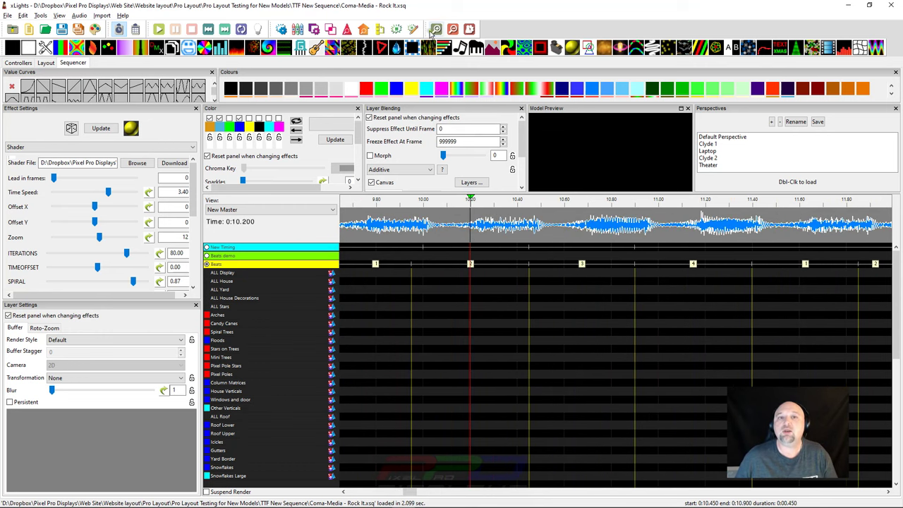
left_click(452, 28)
left_click(452, 29)
left_click(452, 29)
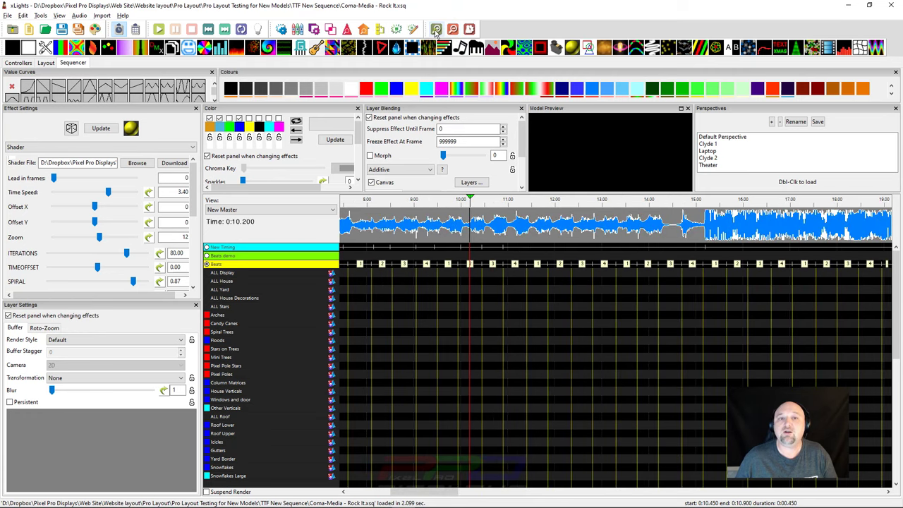
left_click(437, 28)
left_click(452, 29)
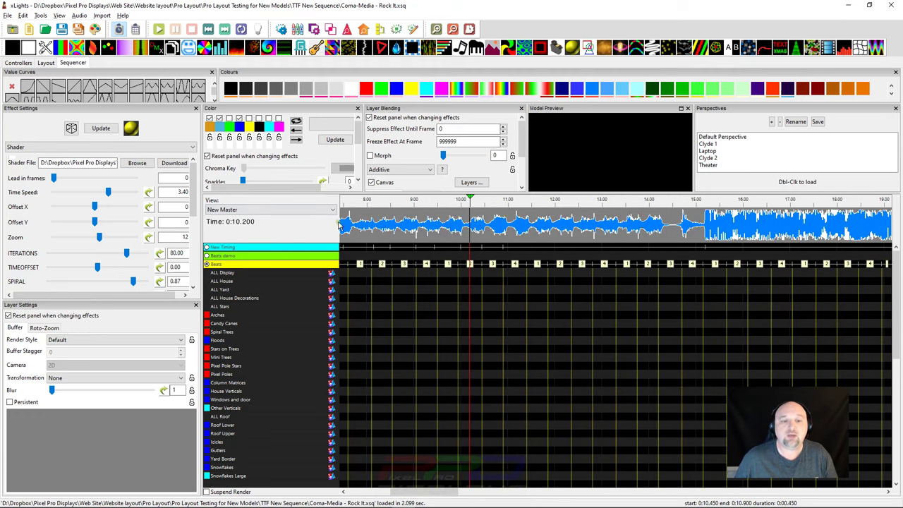
mouse_move(343, 225)
left_mouse_down()
mouse_move(361, 238)
mouse_move(347, 233)
mouse_move(353, 246)
mouse_move(374, 236)
left_mouse_up()
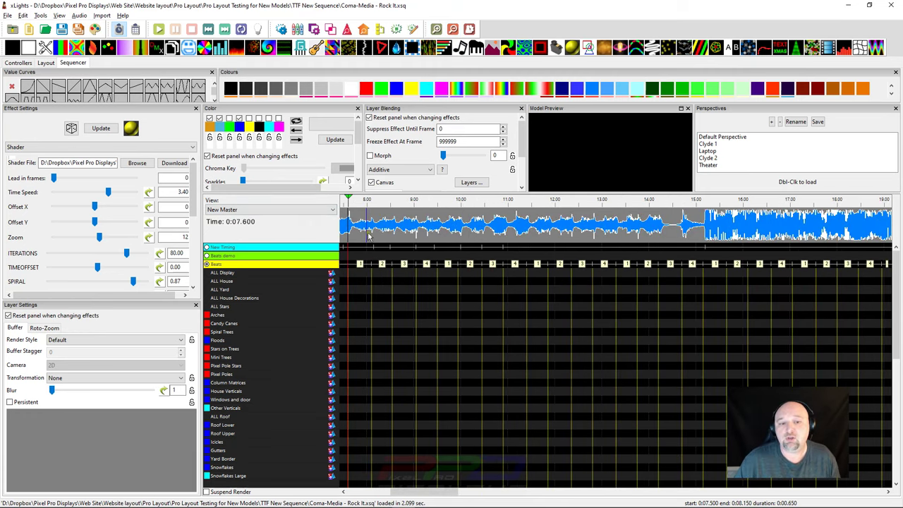
key("space")
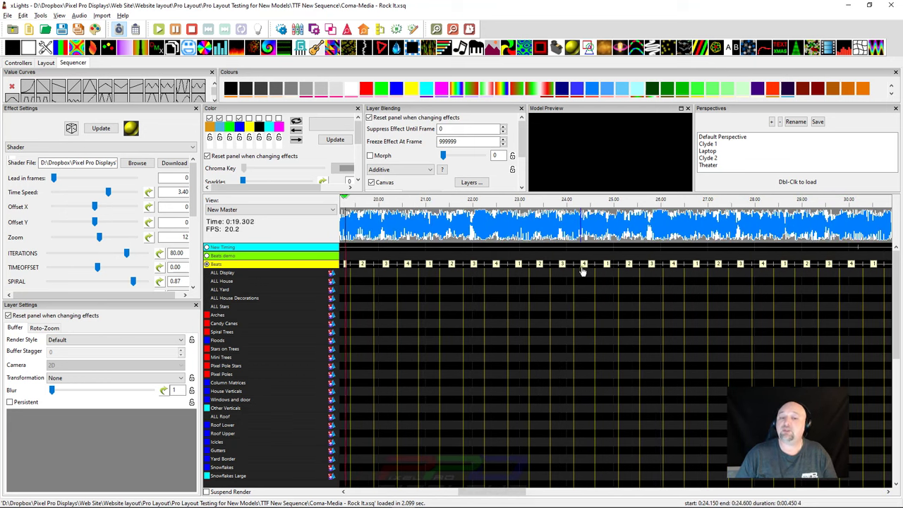
key("space")
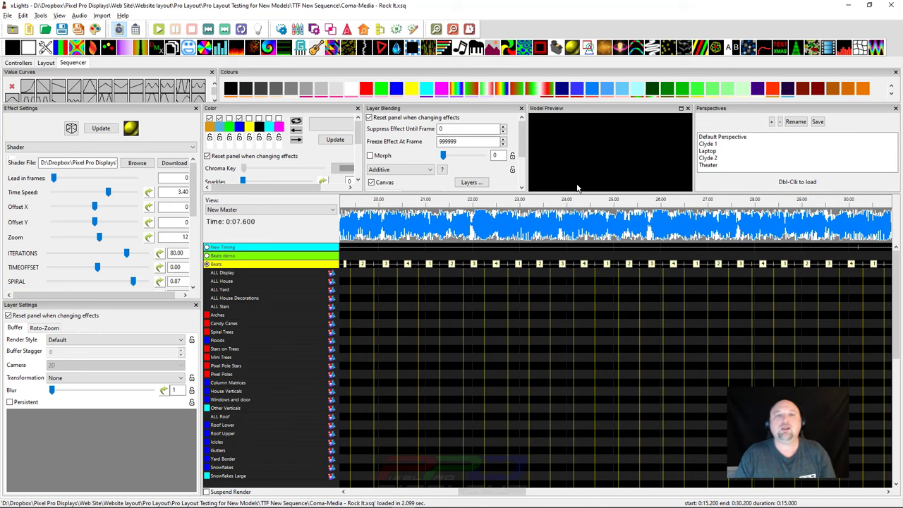
- Zoom out and show the New Timing track's section lines again
left_click(358, 227)
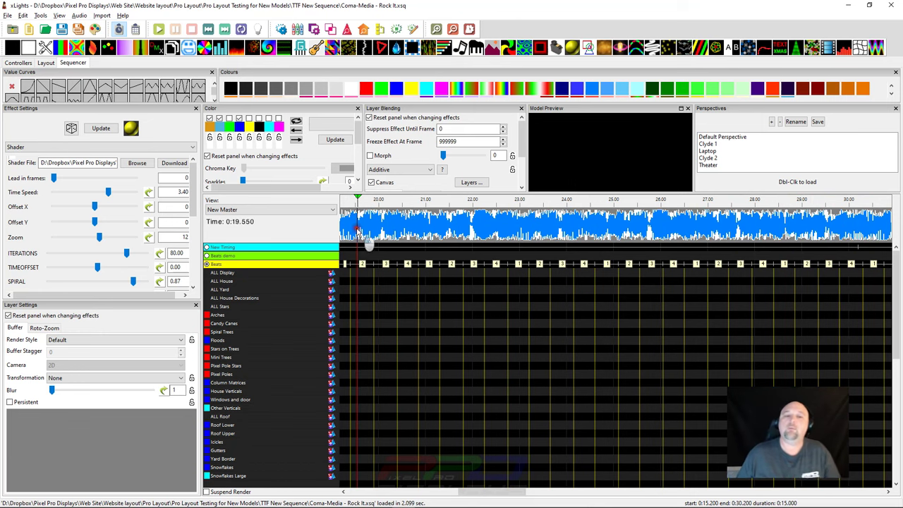
scroll(356, 228, "down", 3)
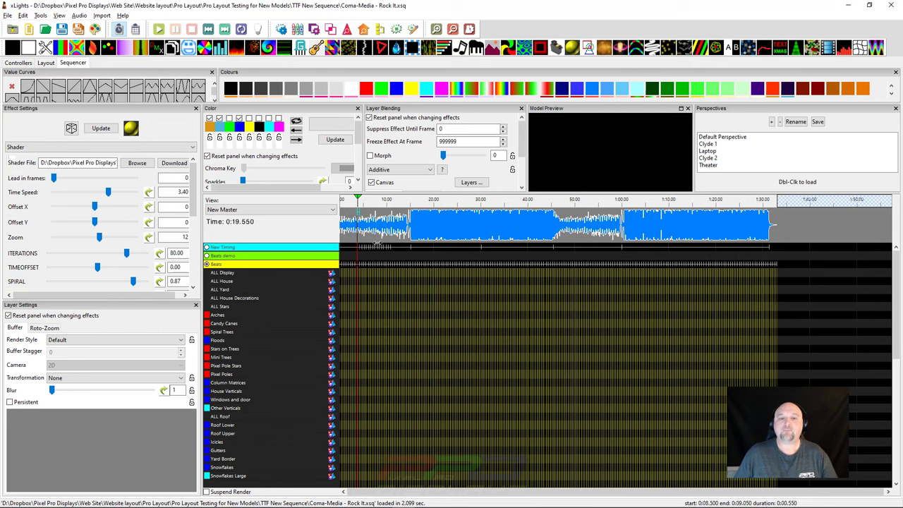
scroll(387, 254, "down", 3)
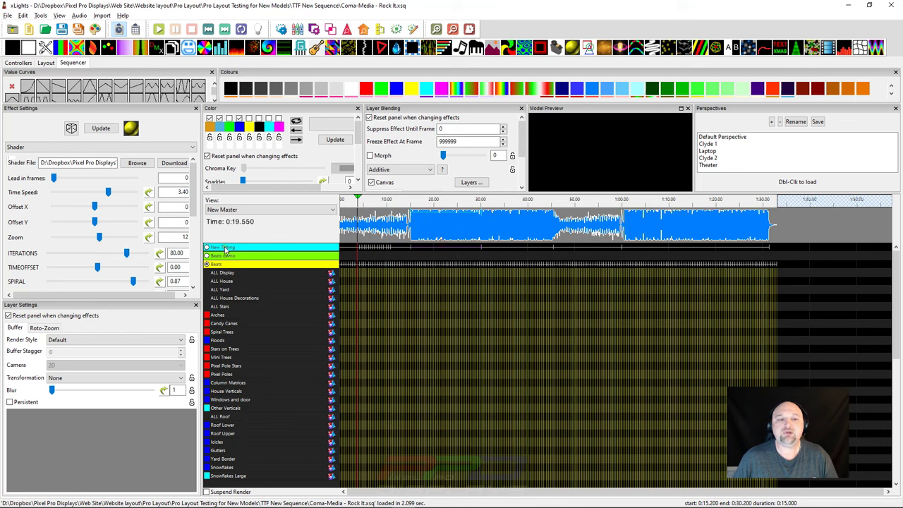
left_click(208, 248)
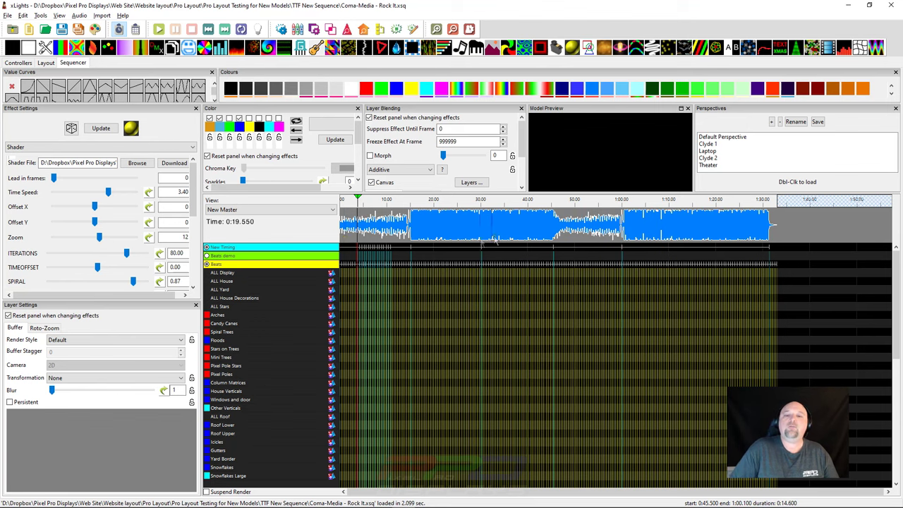
- Mark a span from 15.2 s on ALL House Decorations and select 15.2–30.2 s of the waveform
left_click(409, 227)
scroll(416, 229, "up", 1)
scroll(416, 229, "up", 3)
left_click(464, 298)
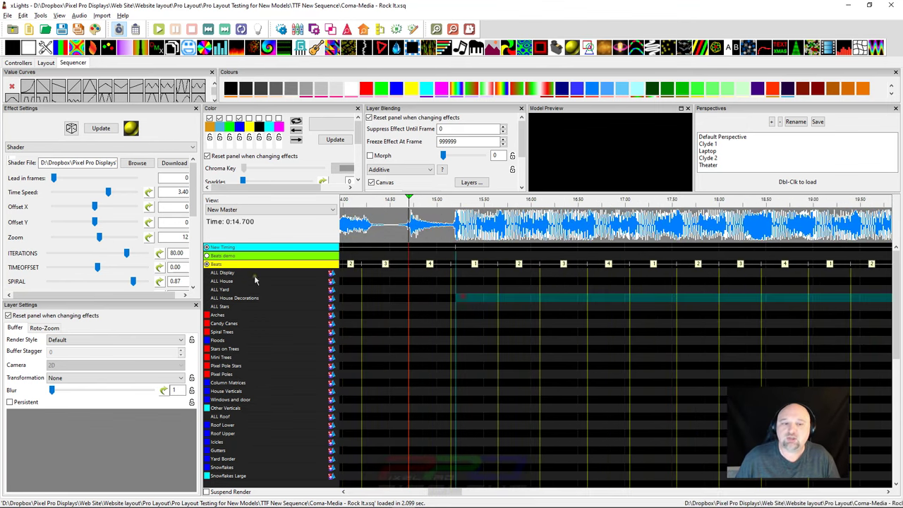
left_click_drag(220, 250, 729, 317)
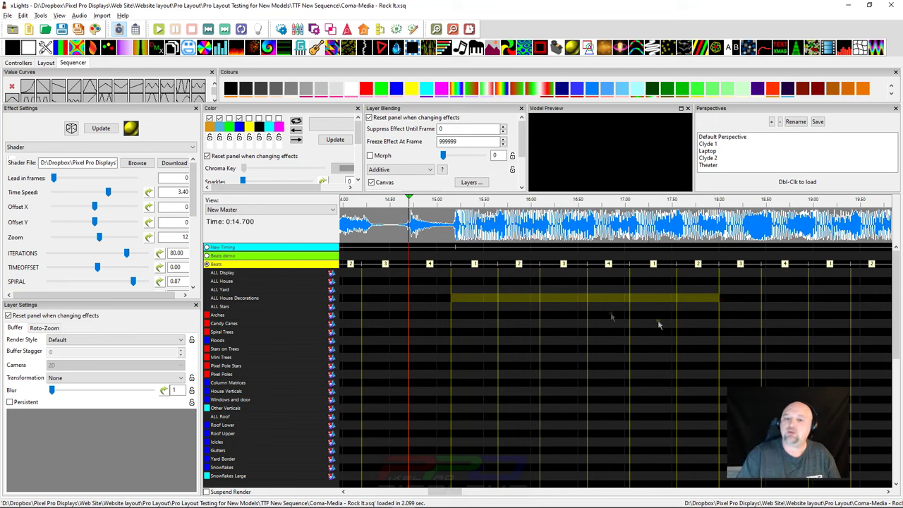
scroll(508, 311, "down", 2)
mouse_move(455, 225)
left_mouse_down()
mouse_move(818, 236)
mouse_move(809, 229)
left_mouse_up()
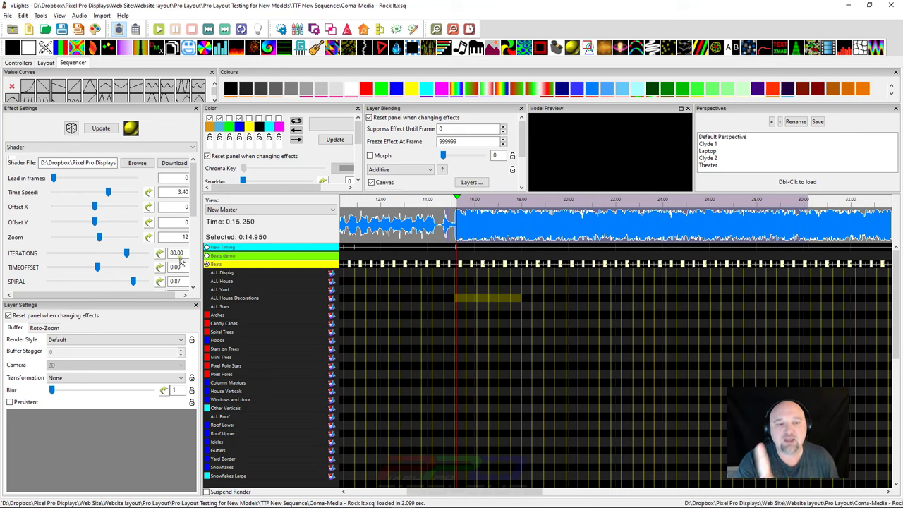
- Add a Bars timing track from Bar and Beat Tracker: Bars with 8 beats per bar
right_click(250, 269)
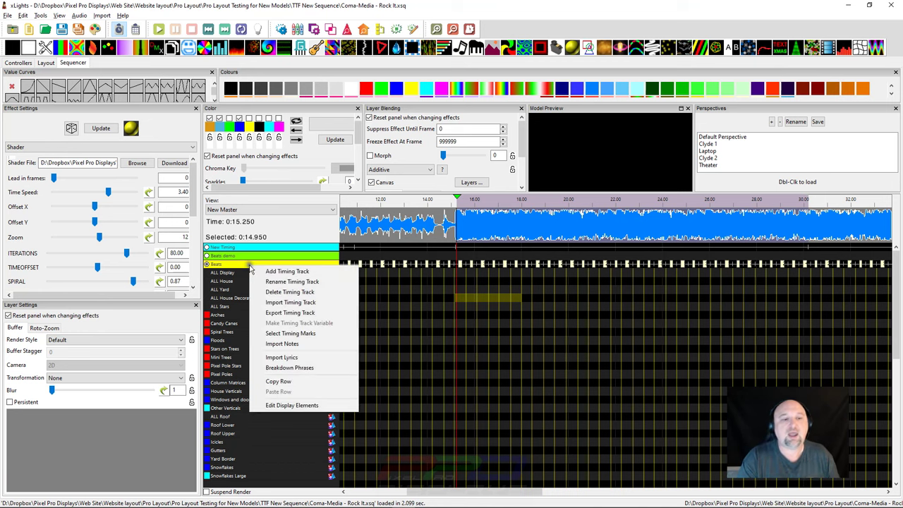
left_click(266, 276)
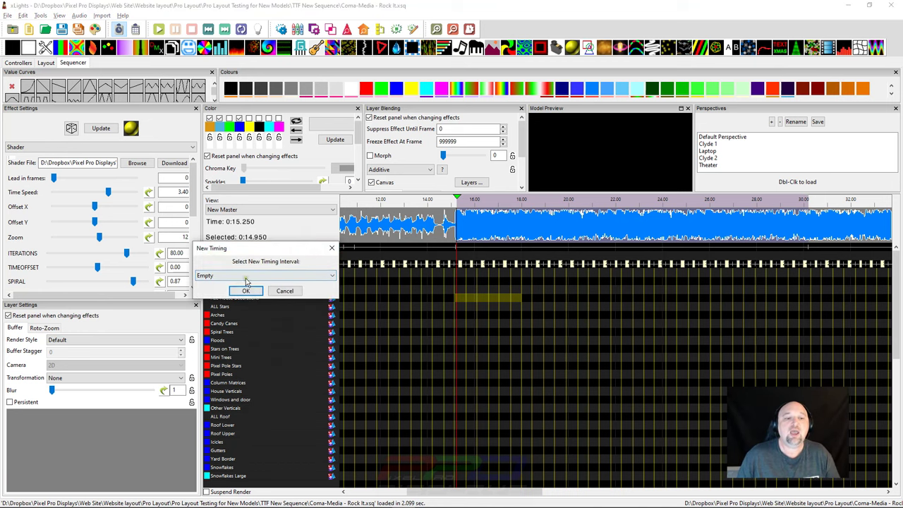
left_click(247, 276)
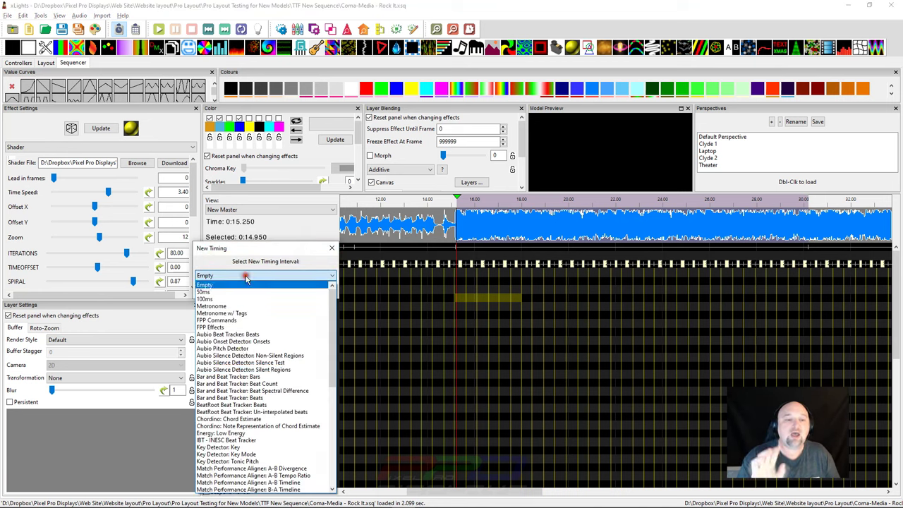
left_click(227, 376)
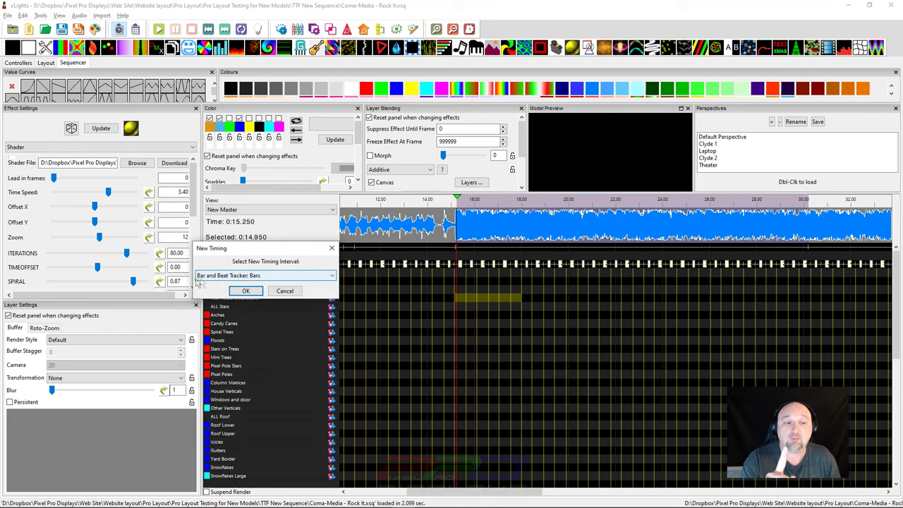
left_click(248, 290)
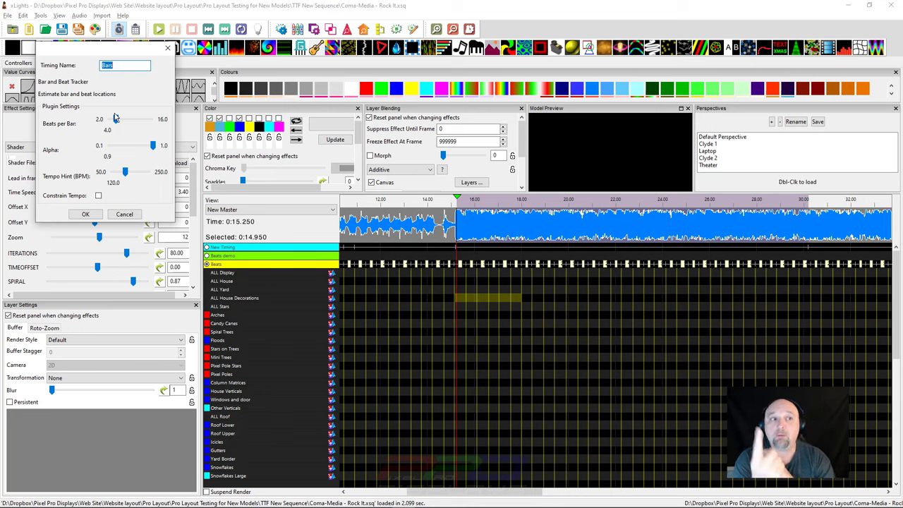
left_click(117, 118)
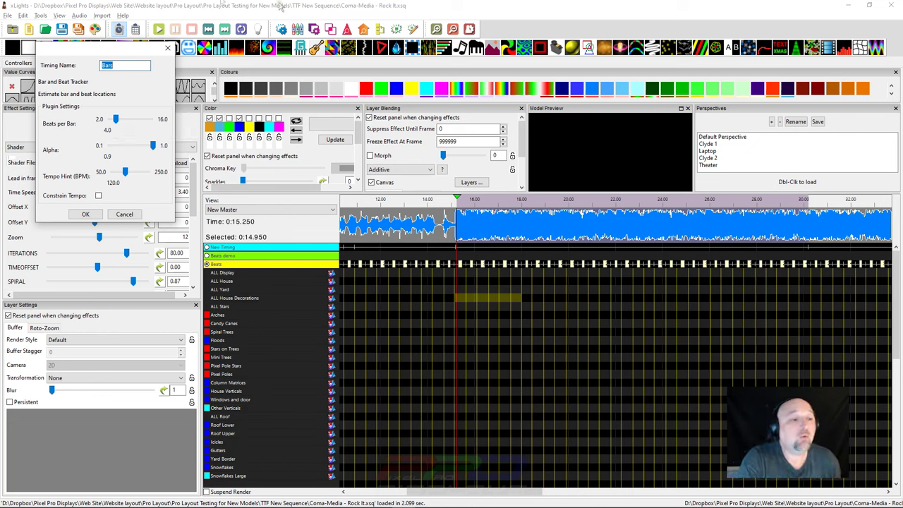
scroll(117, 122, "down", 4)
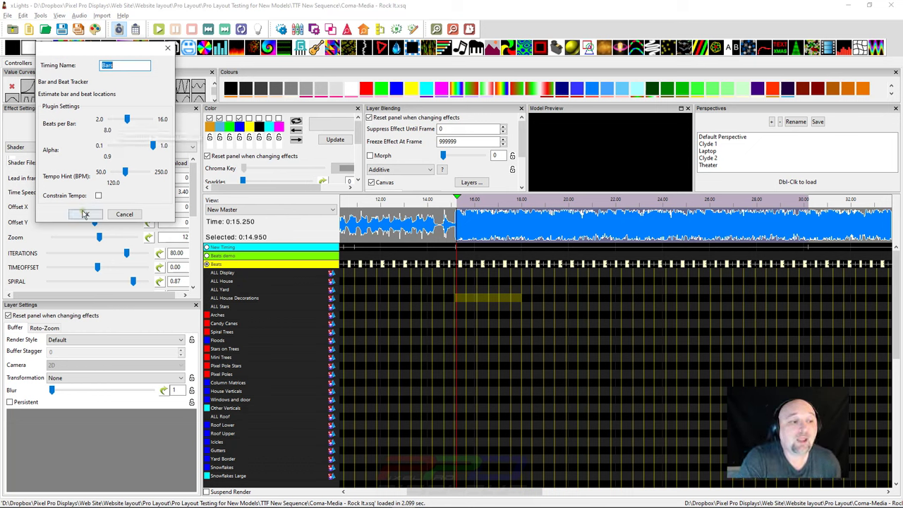
left_click(85, 214)
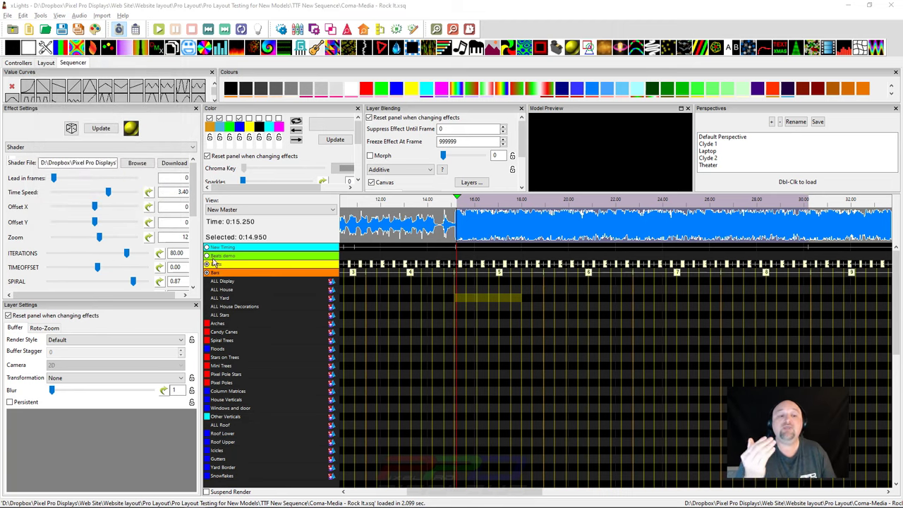
left_click(463, 275)
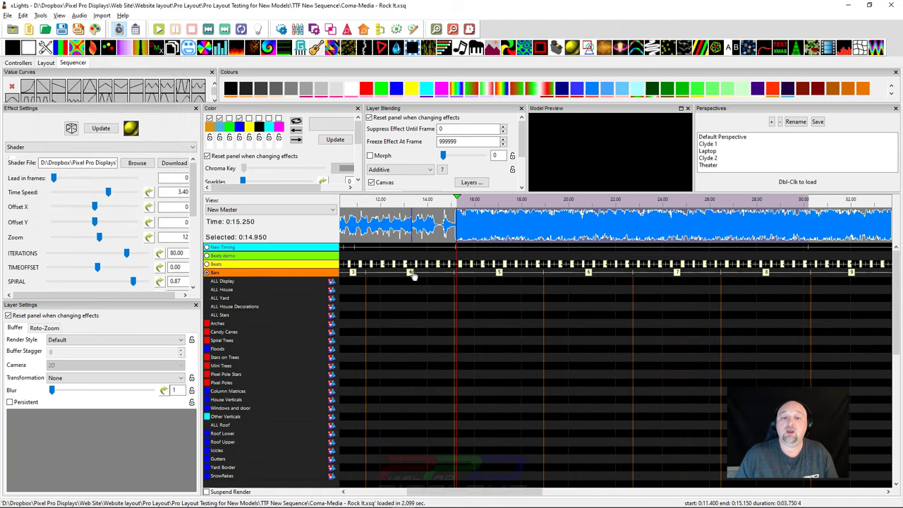
scroll(423, 289, "up", 1)
scroll(457, 289, "left", 5)
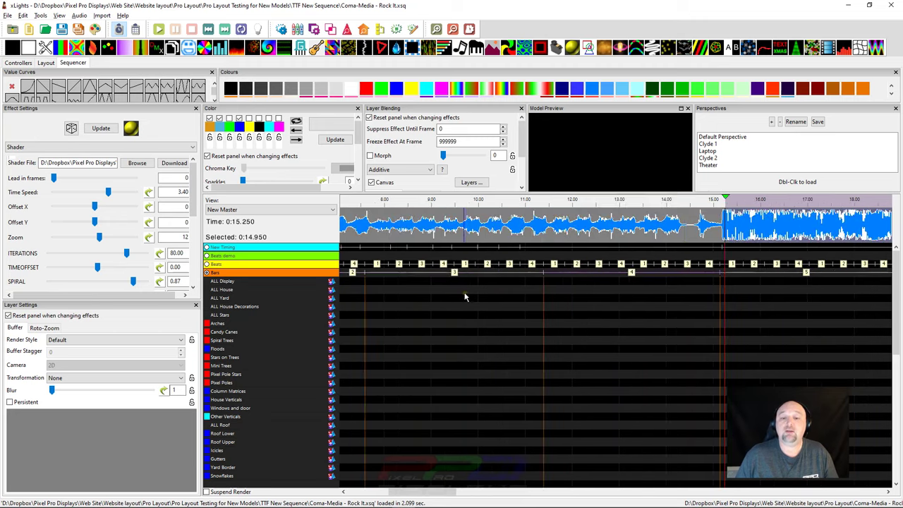
left_click_drag(541, 226, 725, 246)
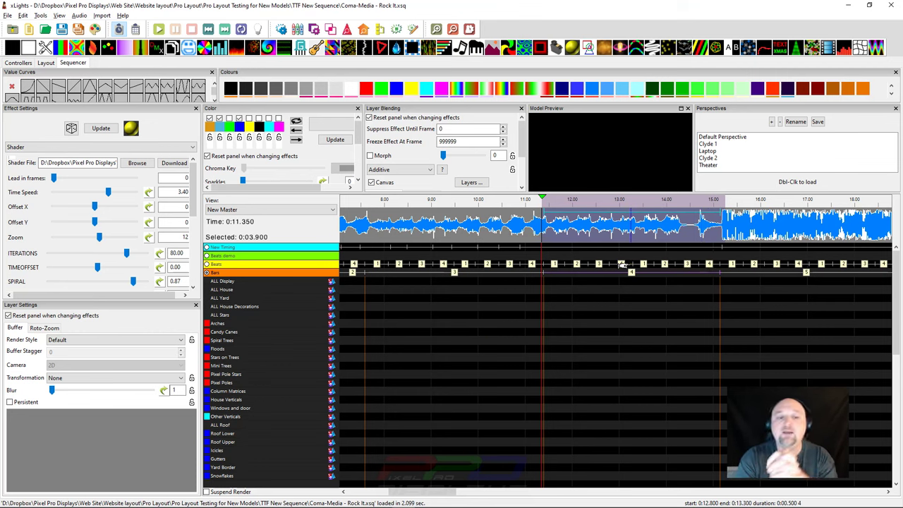
double_click(623, 282)
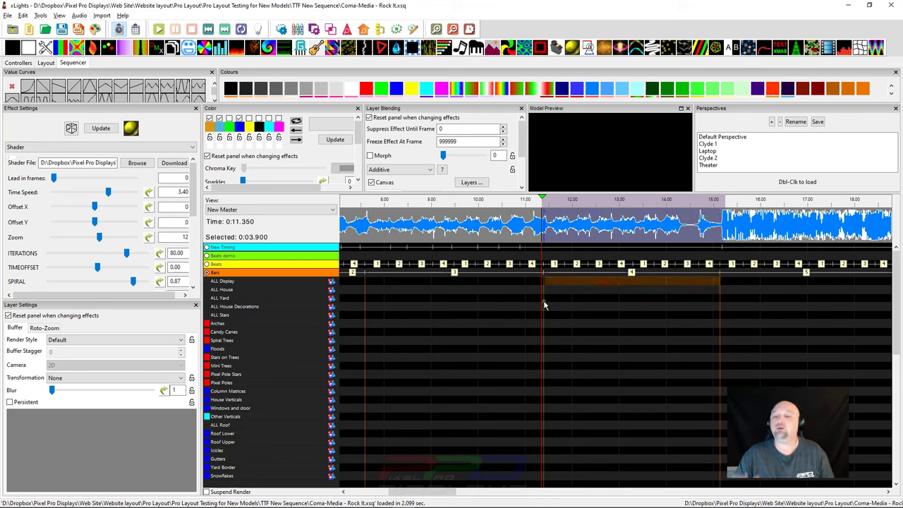
left_click(207, 272)
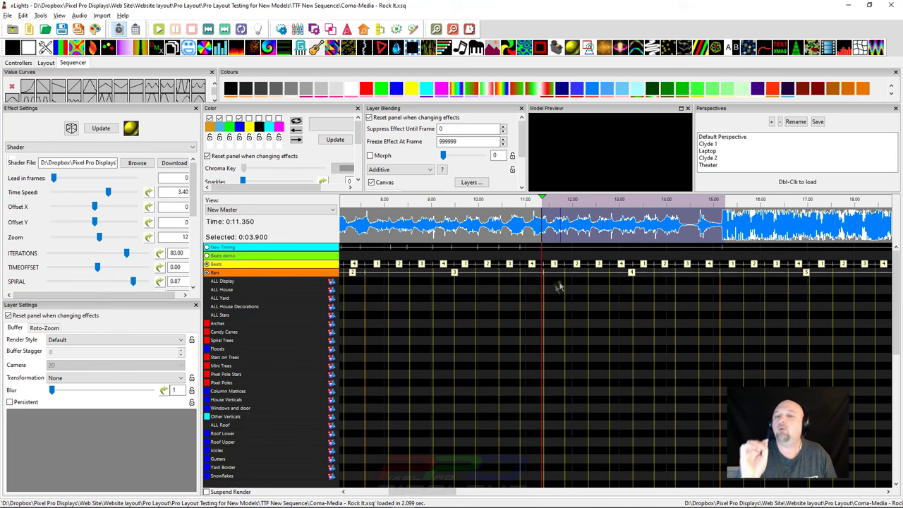
left_click_drag(557, 286, 720, 287)
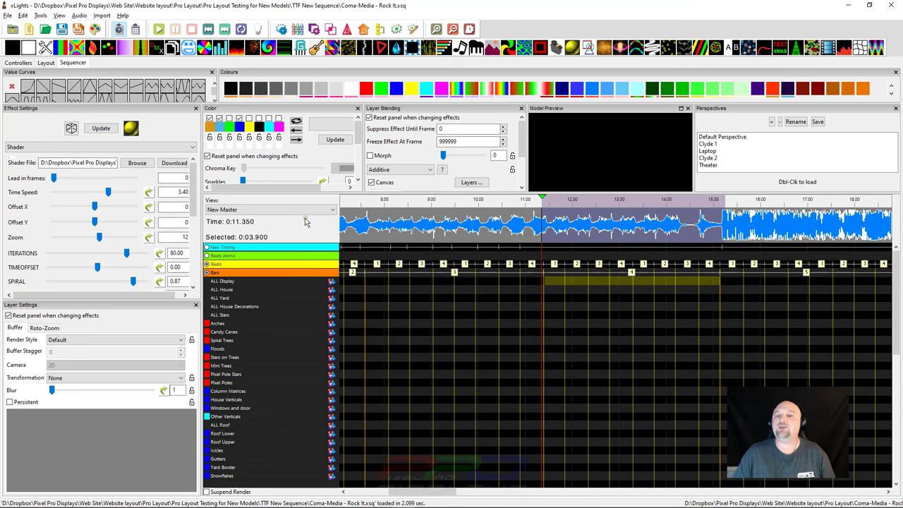
key("minus")
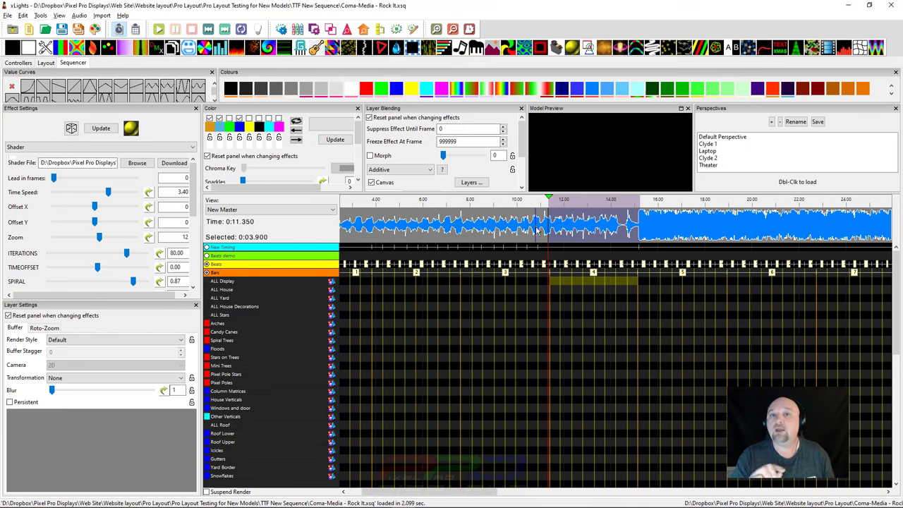
- Delete the Beats demo timing track and confirm
right_click(238, 256)
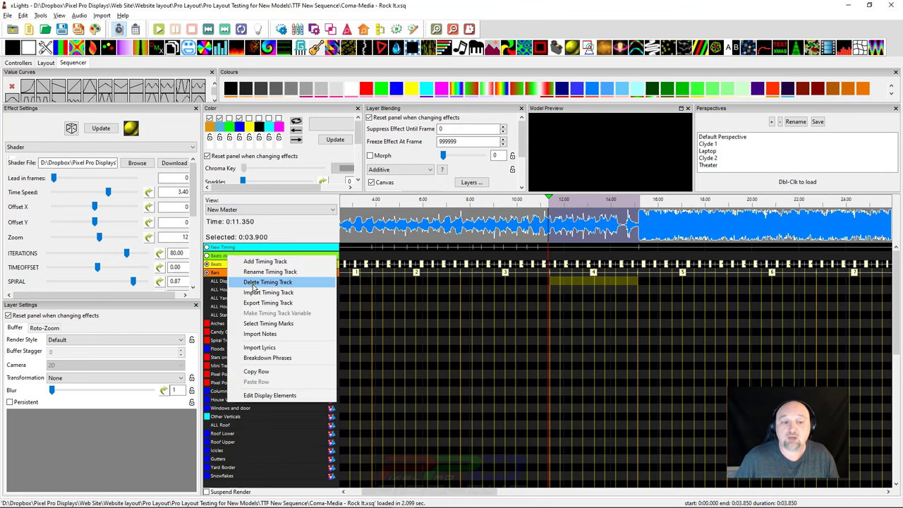
left_click(259, 282)
left_click(471, 256)
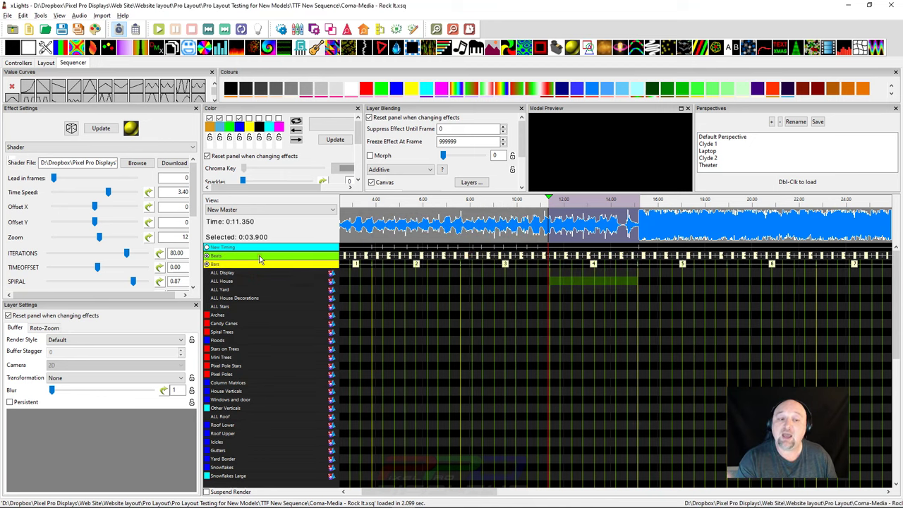
- Add an empty timing track named 'Hits' and make it the active track
right_click(259, 258)
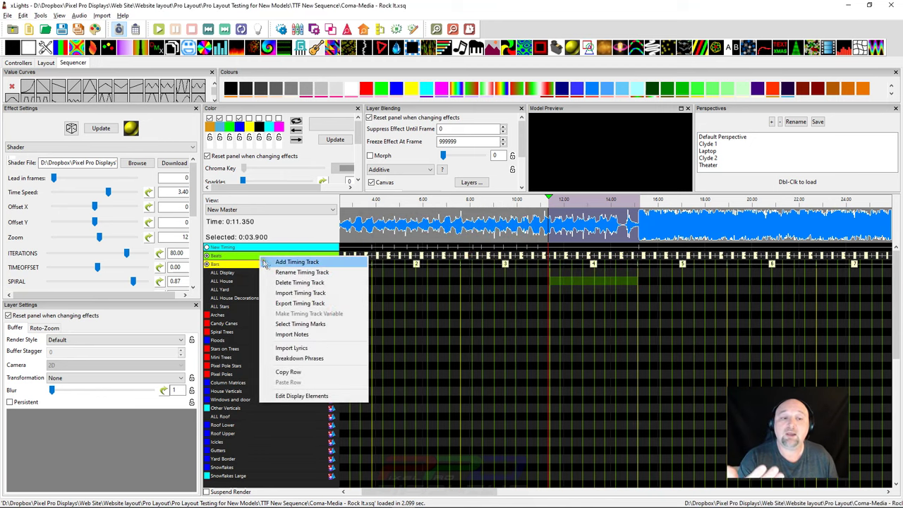
left_click(269, 261)
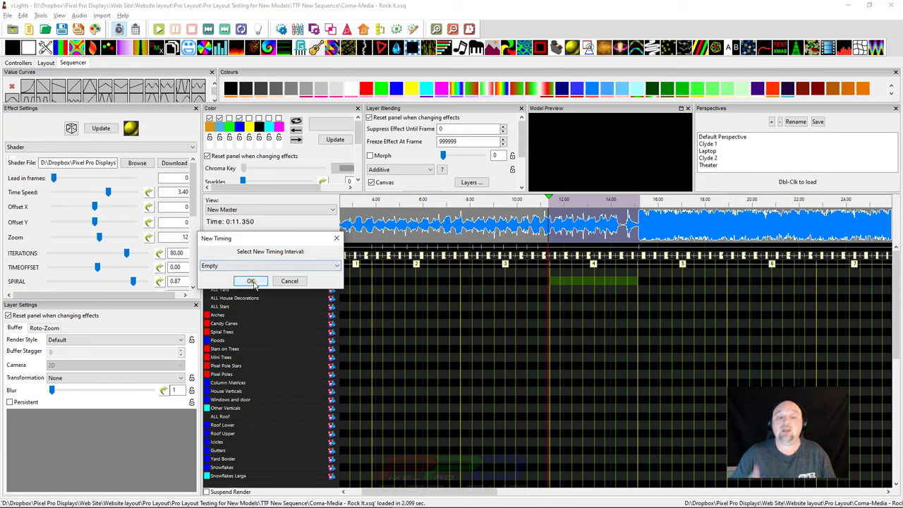
left_click(251, 281)
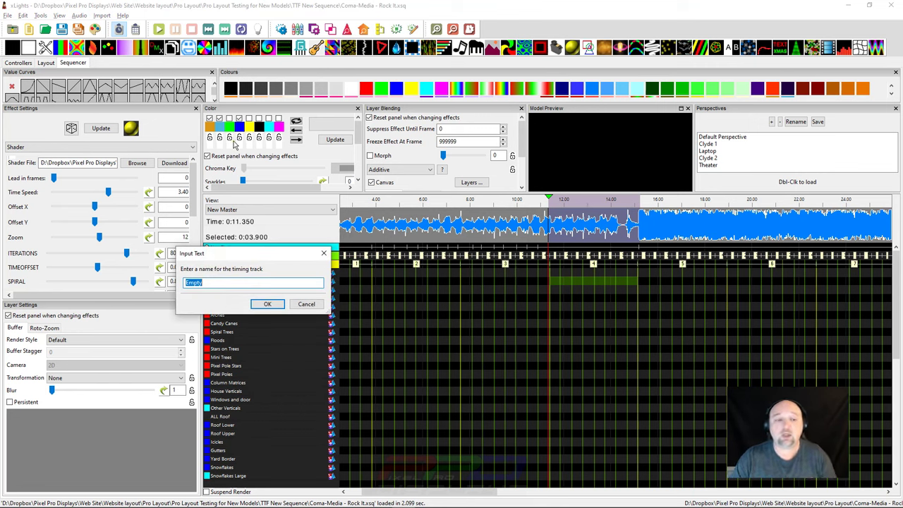
type("Hits")
key("Return")
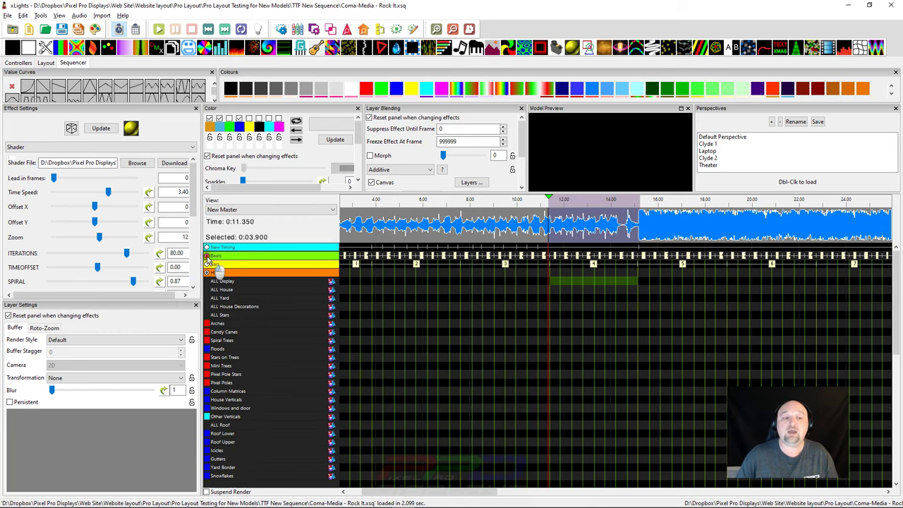
left_click(207, 255)
- Play the sequence with Hits active, jump ahead to about 10 s, and stop at the hit near 14 s
left_click(381, 238)
scroll(381, 236, "up", 2)
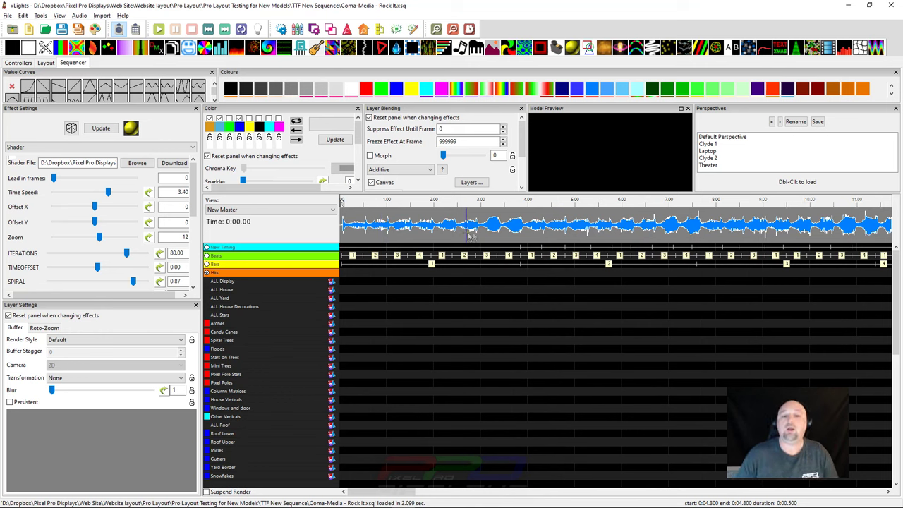
key("space")
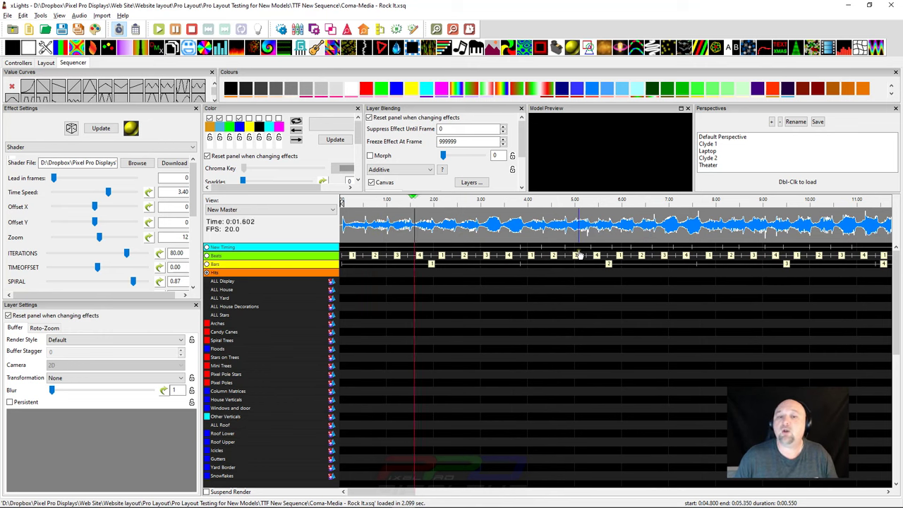
scroll(579, 232, "down", 1)
left_click(580, 226)
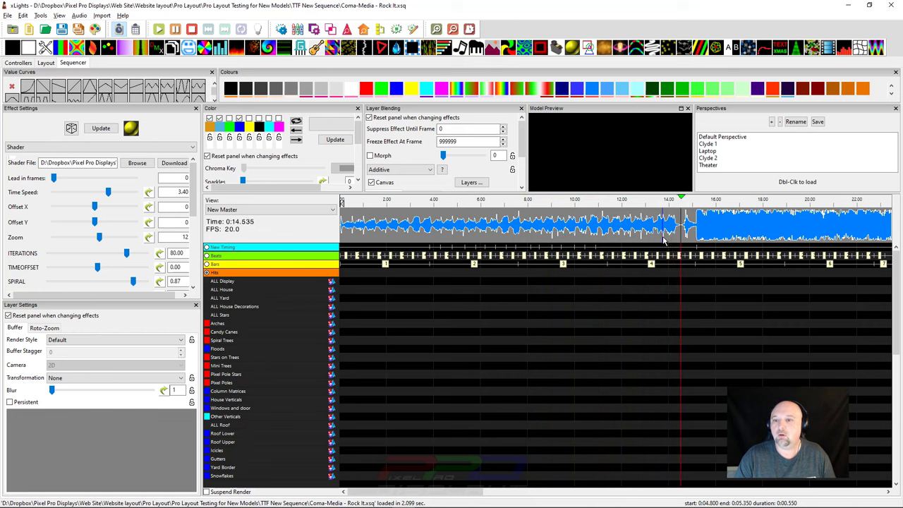
left_click_drag(675, 279, 692, 450)
- Move the play position to 15.25 s and select the range 15.2–30.2 s
scroll(687, 282, "up", 1)
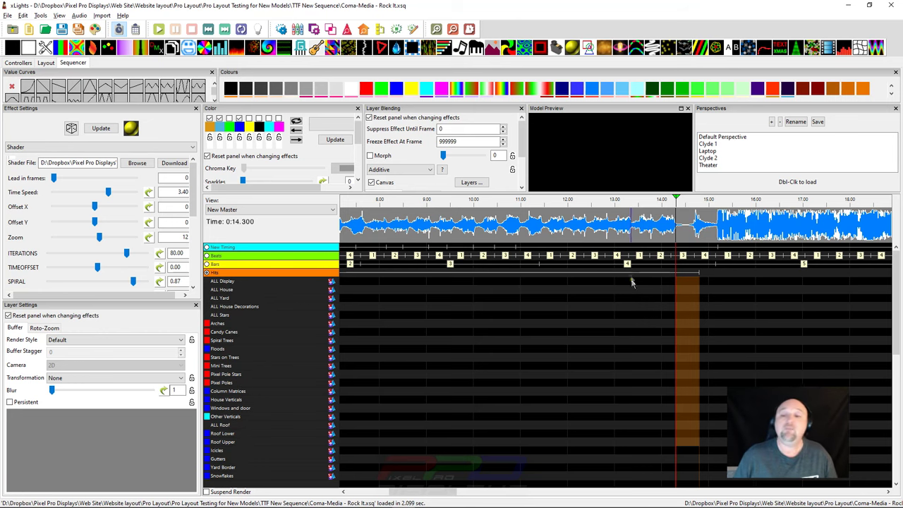
scroll(484, 229, "down", 3)
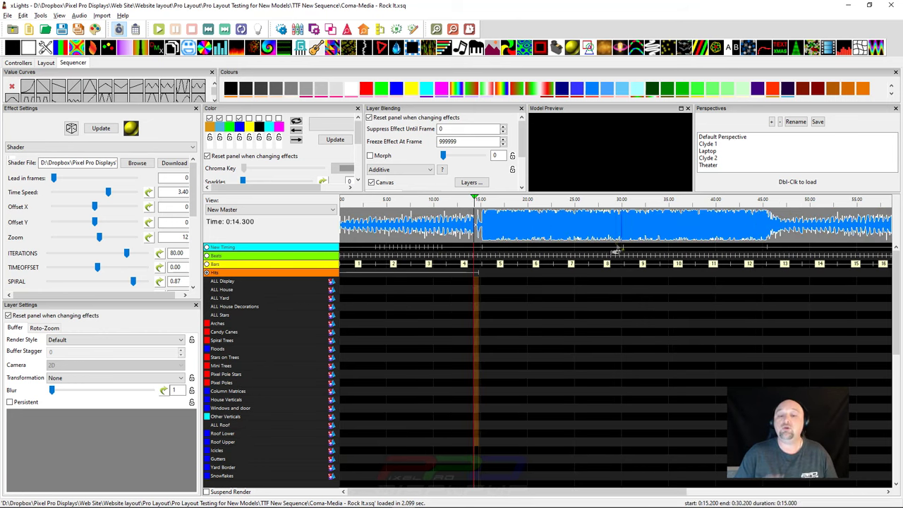
left_click(484, 229)
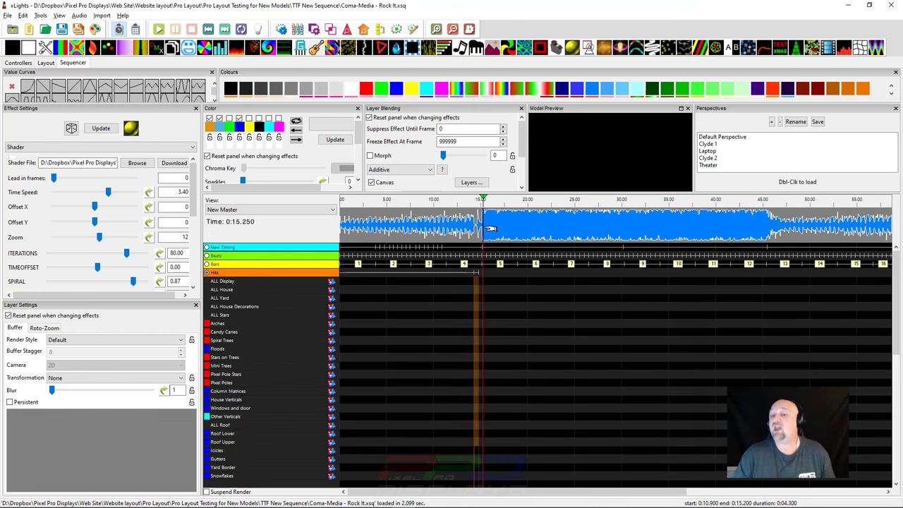
mouse_move(490, 229)
left_mouse_down()
mouse_move(522, 272)
mouse_move(582, 243)
left_mouse_up()
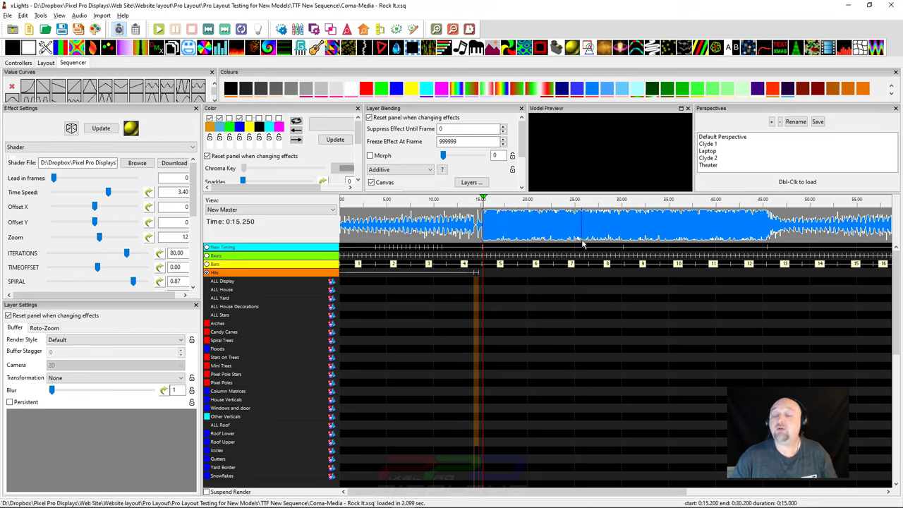